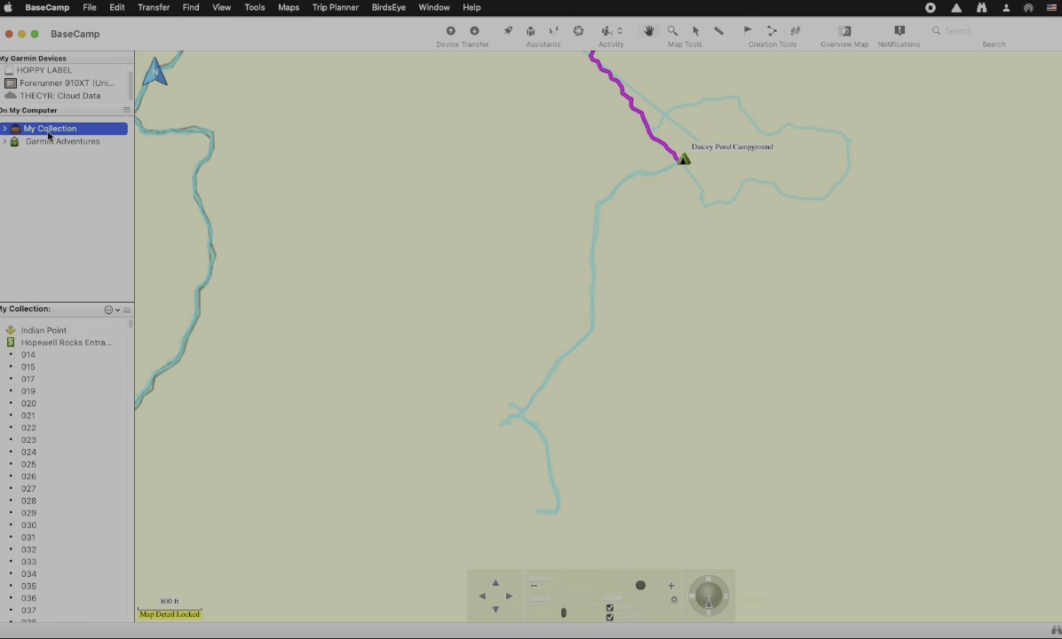
{"action": "left_click", "coordinate": [6, 129]}
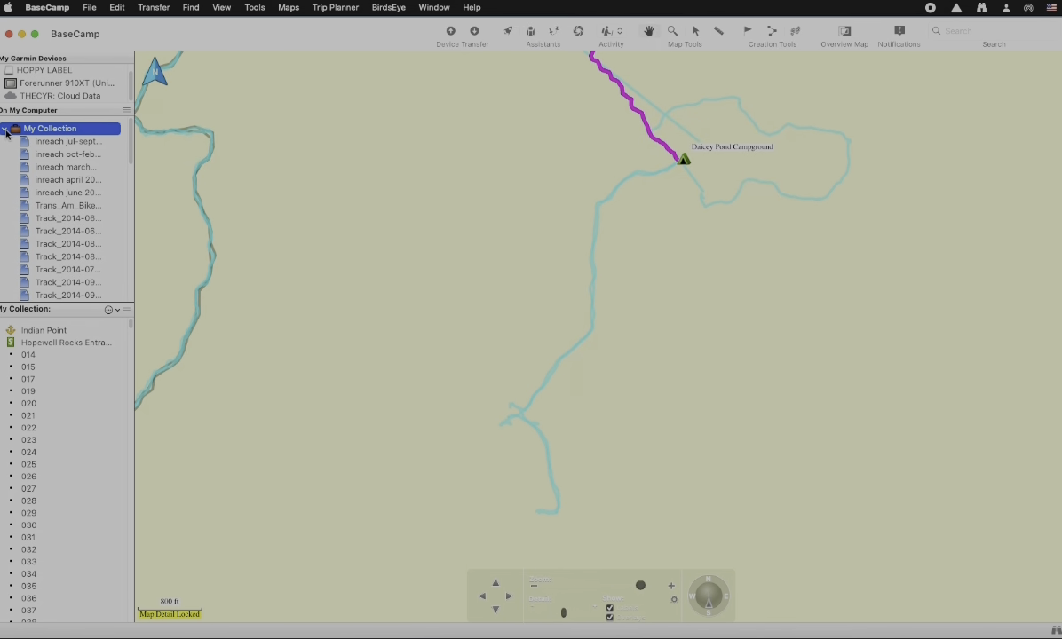
{"action": "left_click", "coordinate": [7, 130]}
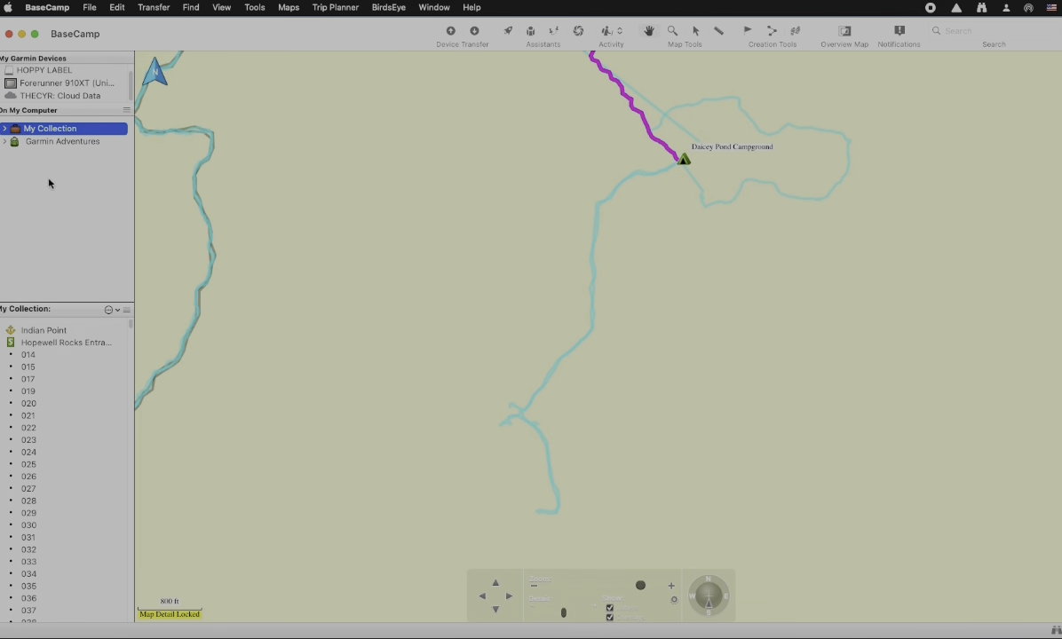
{"action": "mouse_move", "coordinate": [131, 324]}
{"action": "left_mouse_down"}
{"action": "mouse_move", "coordinate": [127, 570]}
{"action": "mouse_move", "coordinate": [137, 315]}
{"action": "left_mouse_up"}
Step: Try to export the entire My Collection to the Desktop as My Collection.GPX in GPX v1.1 format
{"action": "left_click", "coordinate": [91, 8]}
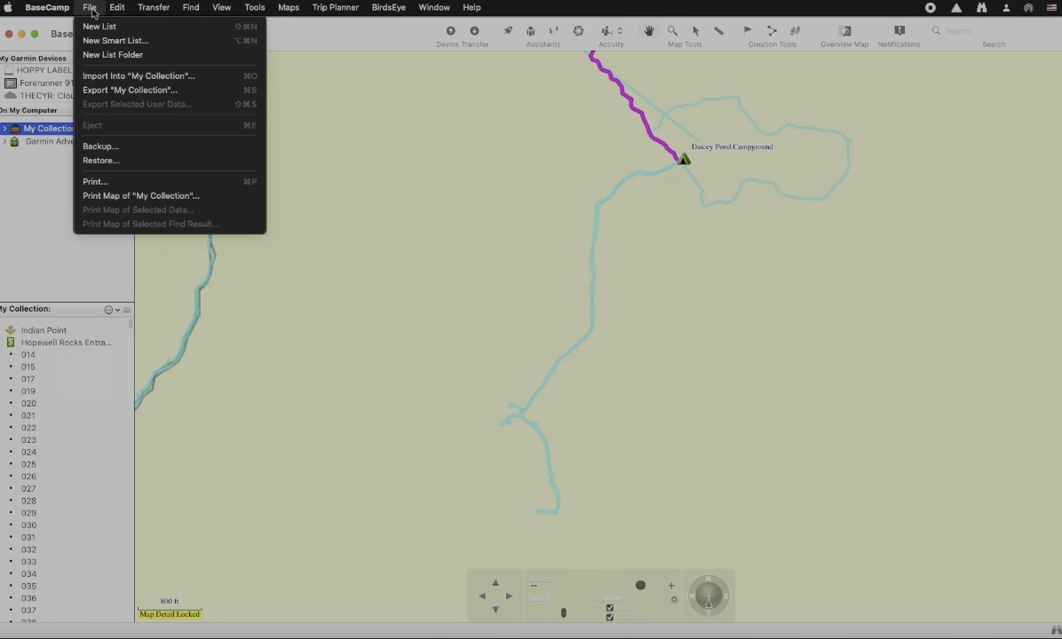
{"action": "left_click", "coordinate": [175, 90]}
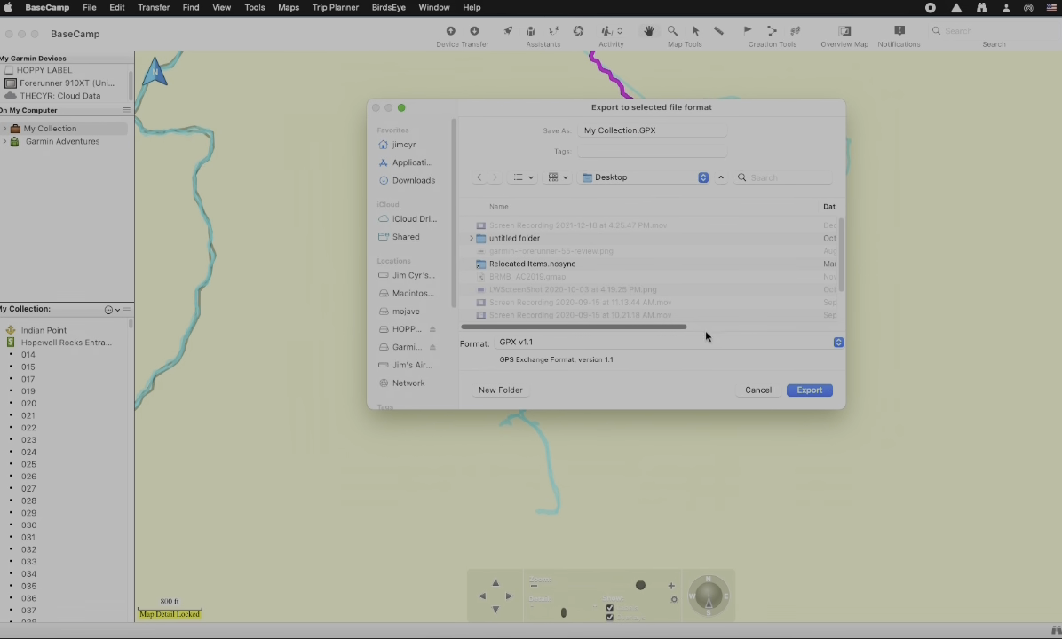
{"action": "left_click", "coordinate": [817, 392]}
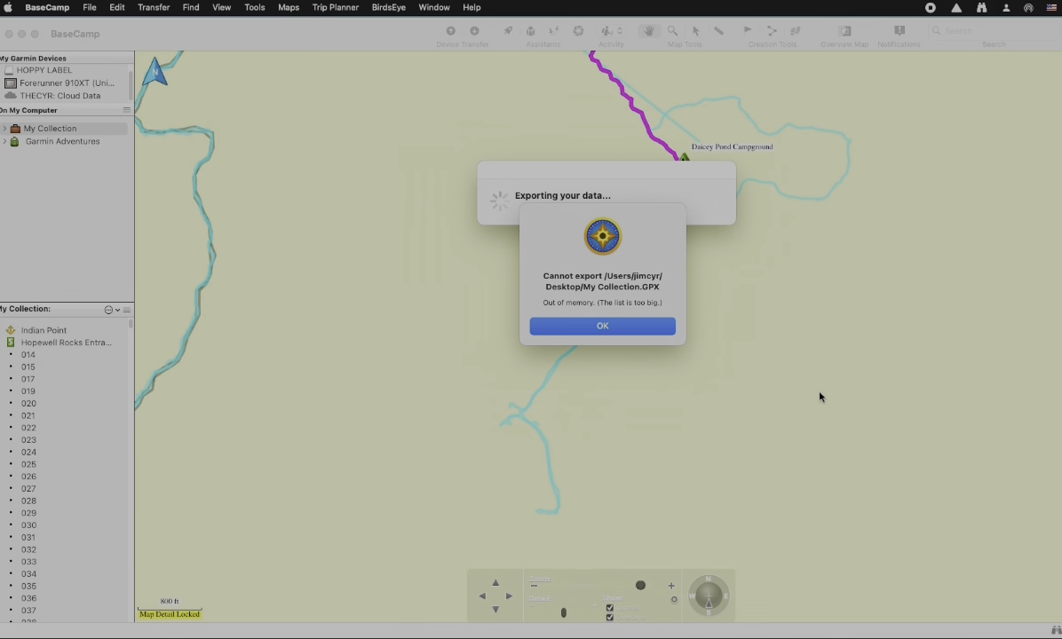
{"action": "key", "text": "Return"}
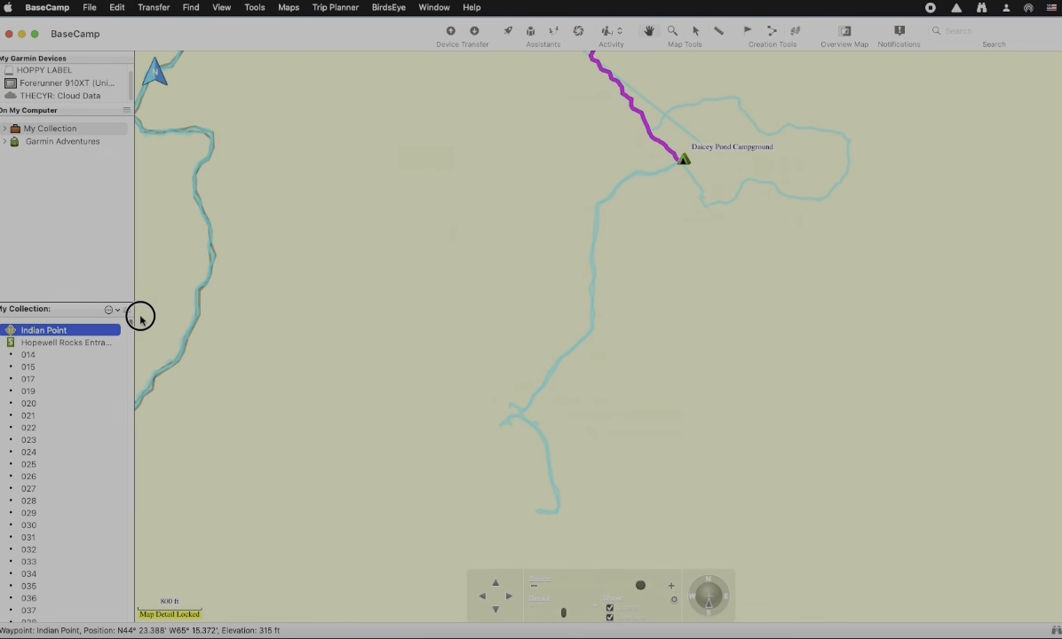
Step: Export all waypoints from Indian Point through Earthcache to the Desktop as "Waypoints My Collection.GPX"
{"action": "left_click_drag", "start_coordinate": [131, 324], "coordinate": [131, 503]}
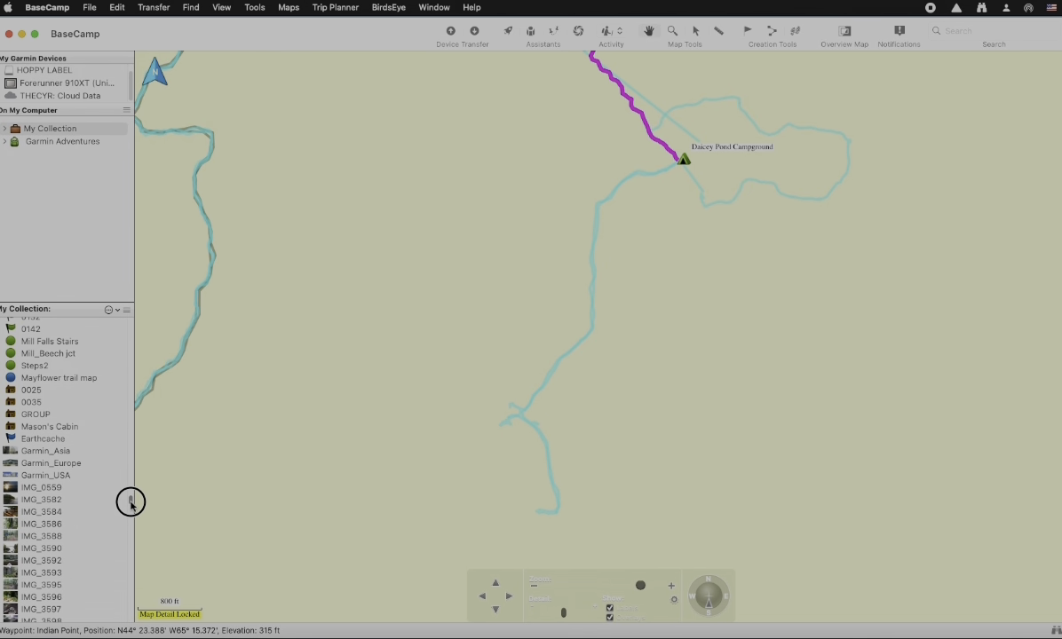
{"action": "left_click_drag", "start_coordinate": [130, 503], "coordinate": [131, 502]}
{"action": "left_click", "coordinate": [46, 439], "text": "shift"}
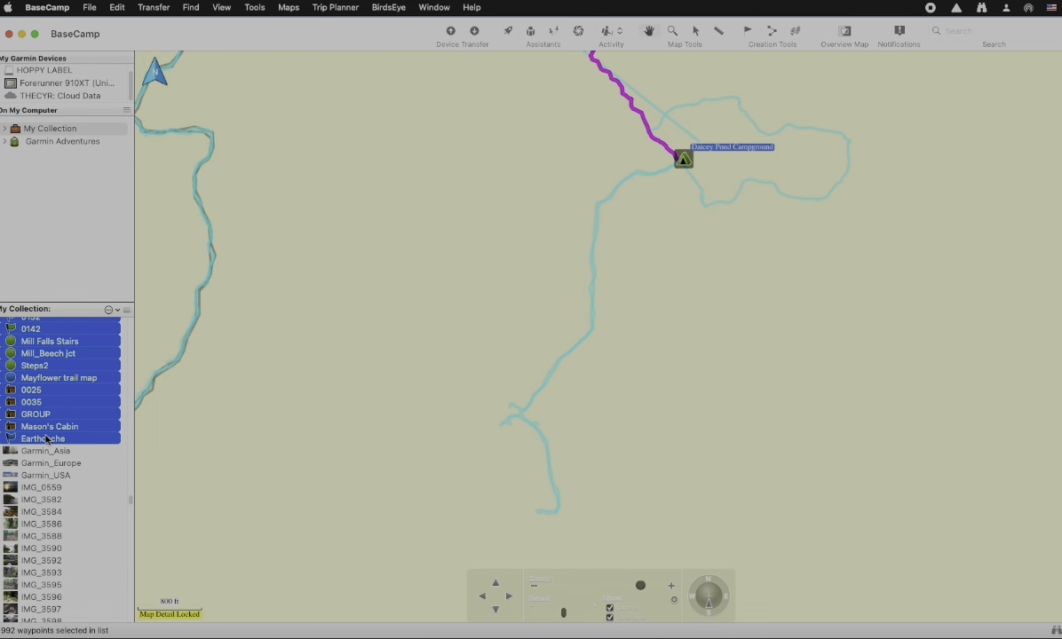
{"action": "left_click", "coordinate": [89, 8]}
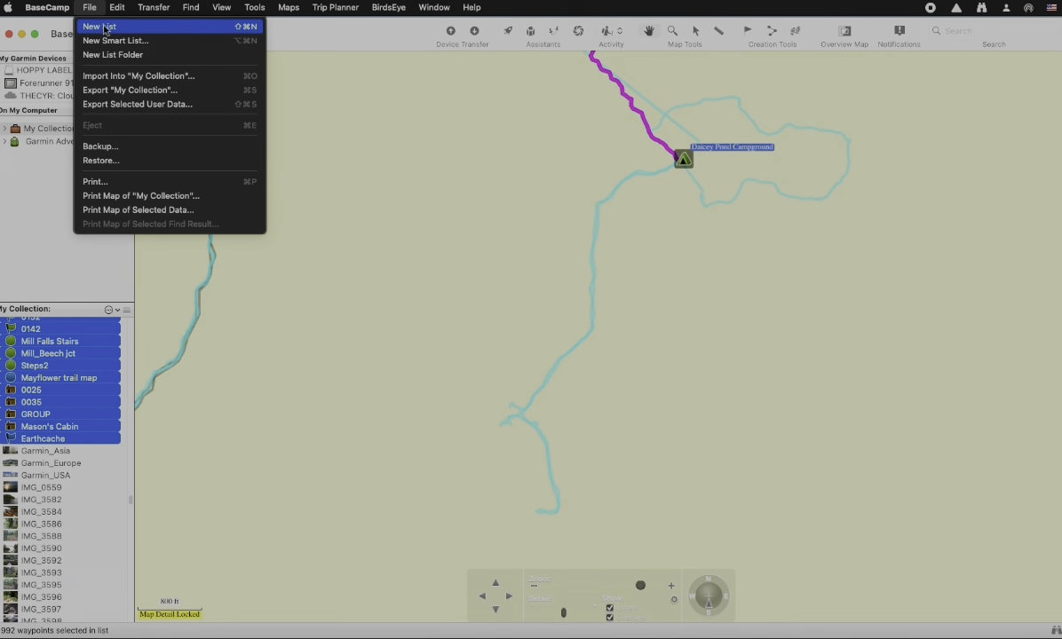
{"action": "left_click", "coordinate": [206, 107]}
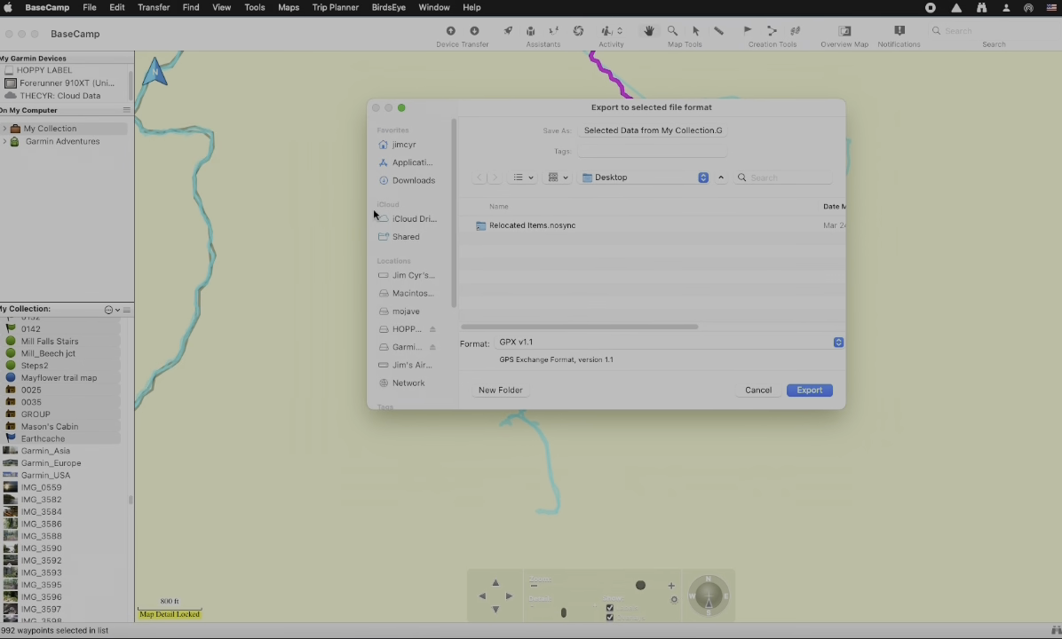
{"action": "left_click", "coordinate": [661, 130]}
{"action": "left_click_drag", "start_coordinate": [661, 131], "coordinate": [542, 133]}
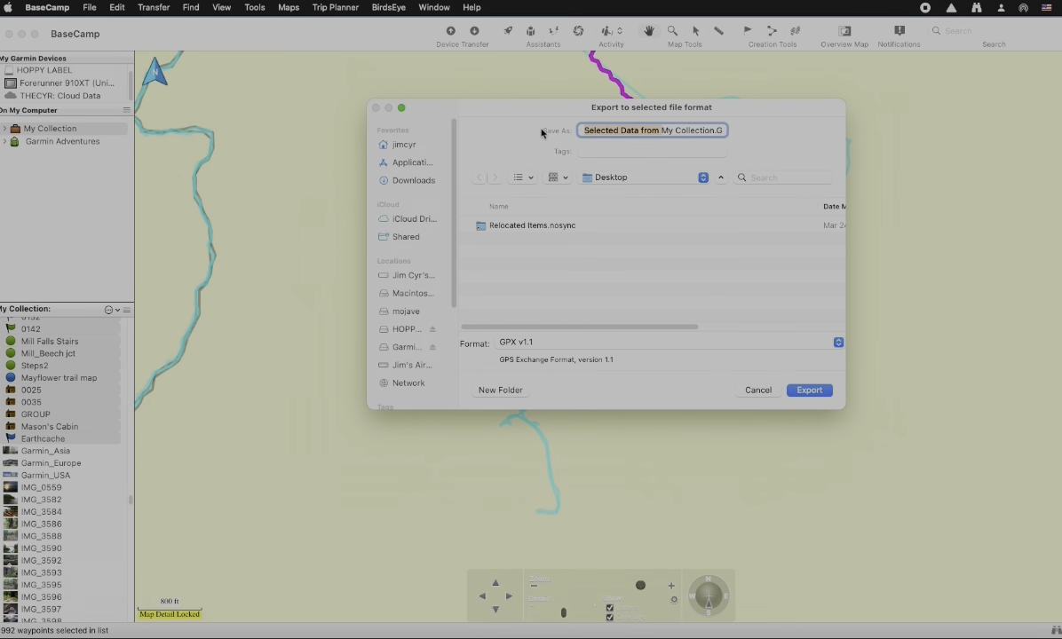
{"action": "type", "text": "Waypoints"}
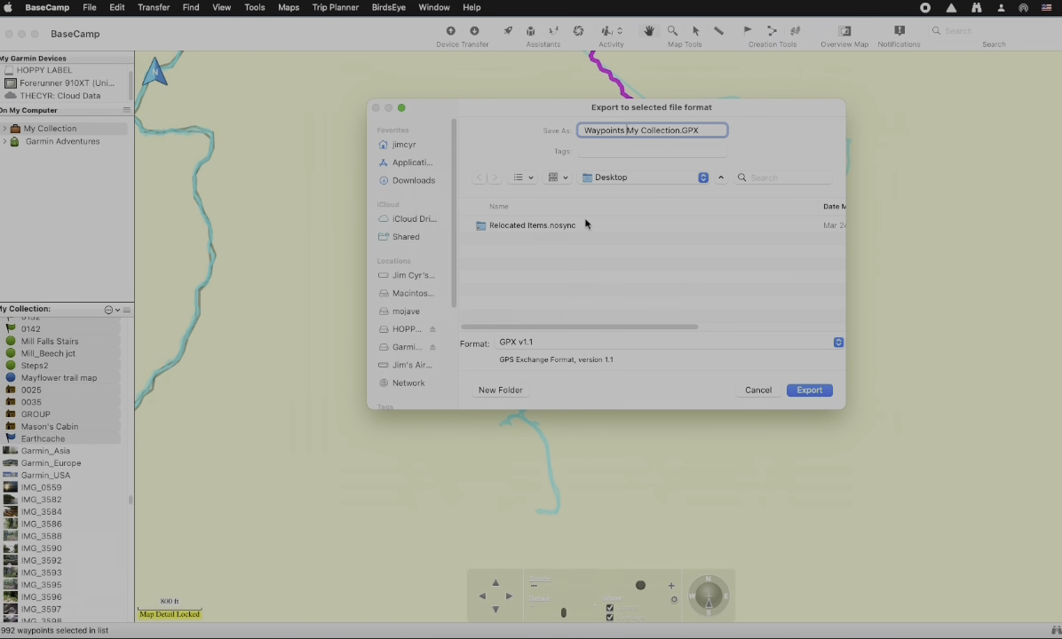
{"action": "left_click", "coordinate": [808, 389]}
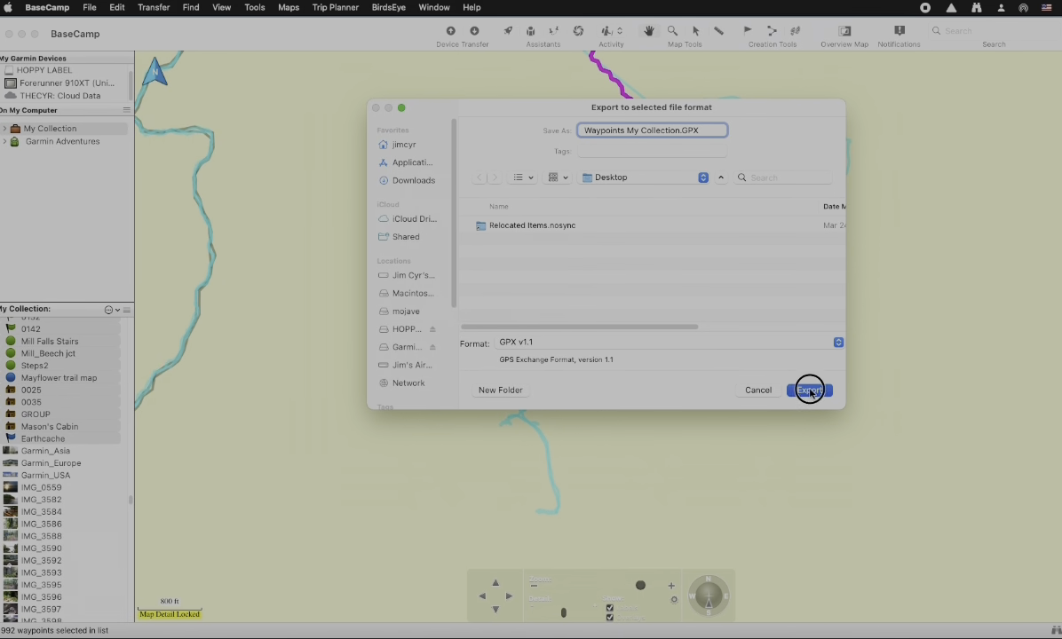
Step: Export all routes, from "abol dayuse to Little a..." through the last "Trip to Hannaford's", to the Desktop as "Routes My Collection.GPX"
{"action": "scroll", "coordinate": [59, 443], "scroll_direction": "down", "scroll_amount": 10}
{"action": "left_click", "coordinate": [59, 443]}
{"action": "scroll", "coordinate": [59, 461], "scroll_direction": "down", "scroll_amount": 2}
{"action": "scroll", "coordinate": [60, 462], "scroll_direction": "down", "scroll_amount": 3}
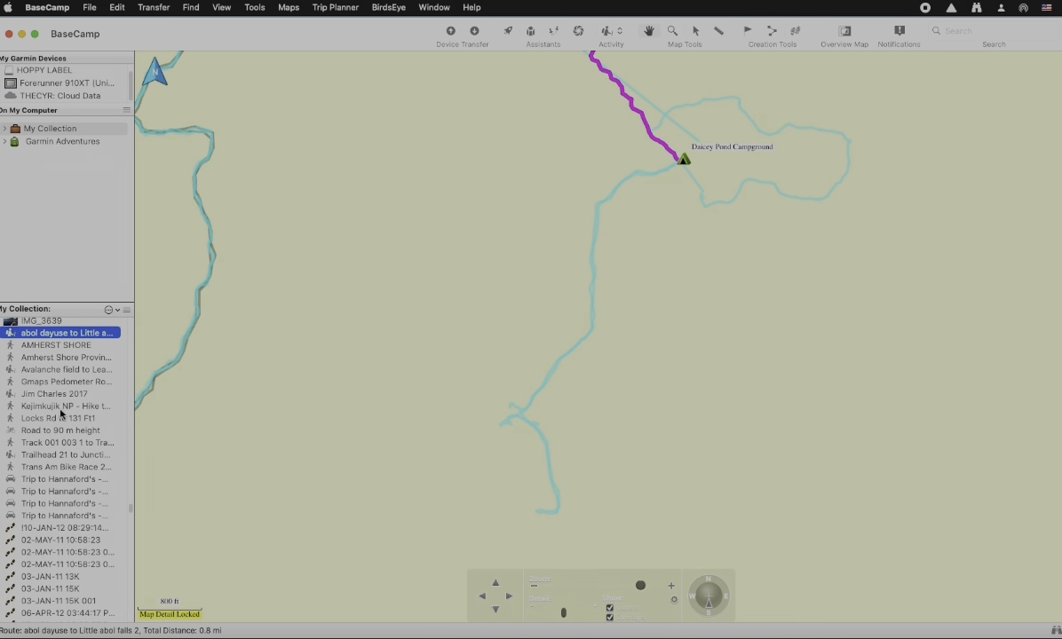
{"action": "scroll", "coordinate": [61, 412], "scroll_direction": "down", "scroll_amount": 1}
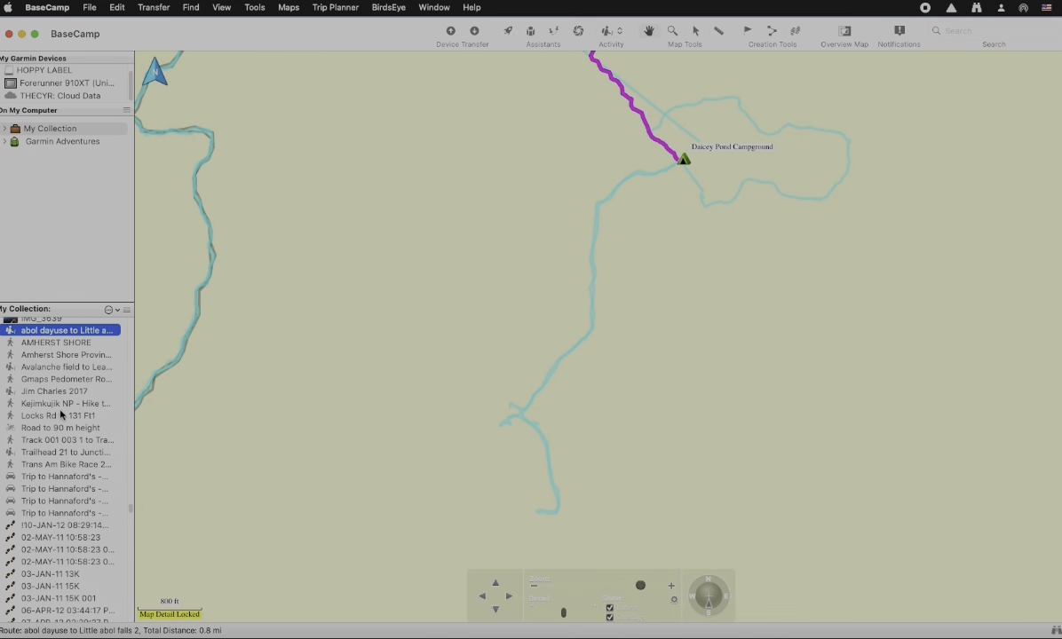
{"action": "left_click", "coordinate": [58, 513], "text": "shift"}
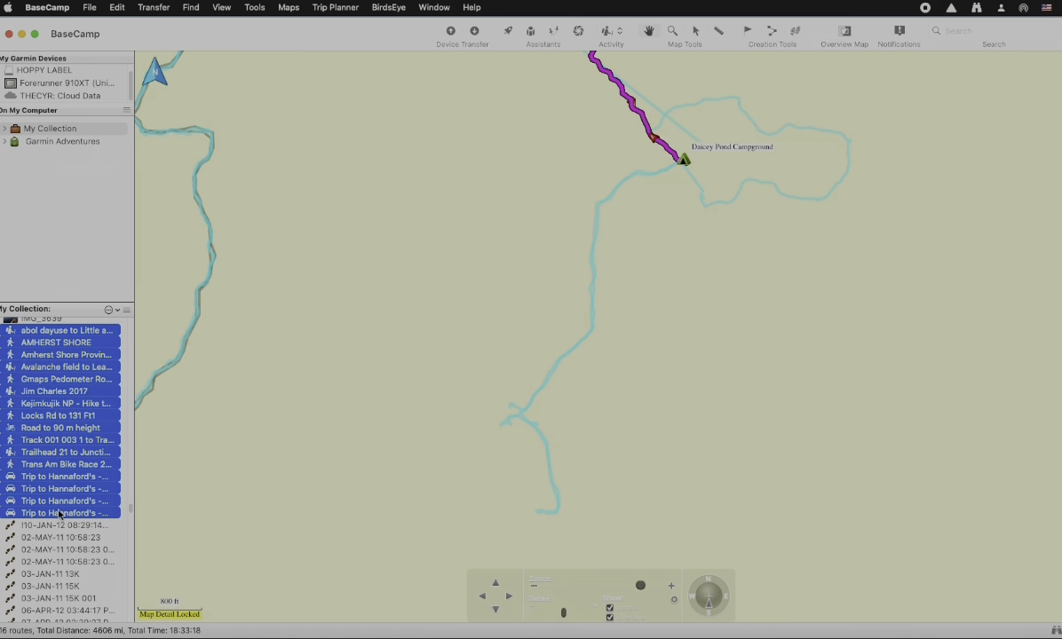
{"action": "left_click", "coordinate": [91, 8]}
{"action": "left_click", "coordinate": [181, 104]}
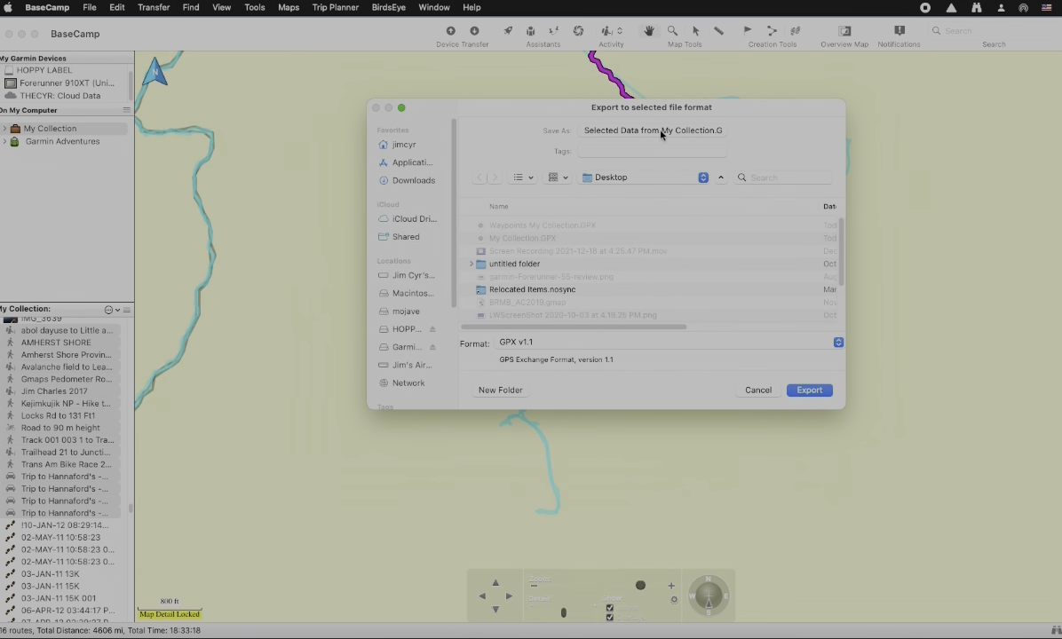
{"action": "left_click_drag", "start_coordinate": [660, 133], "coordinate": [545, 130]}
{"action": "type", "text": "Routes"}
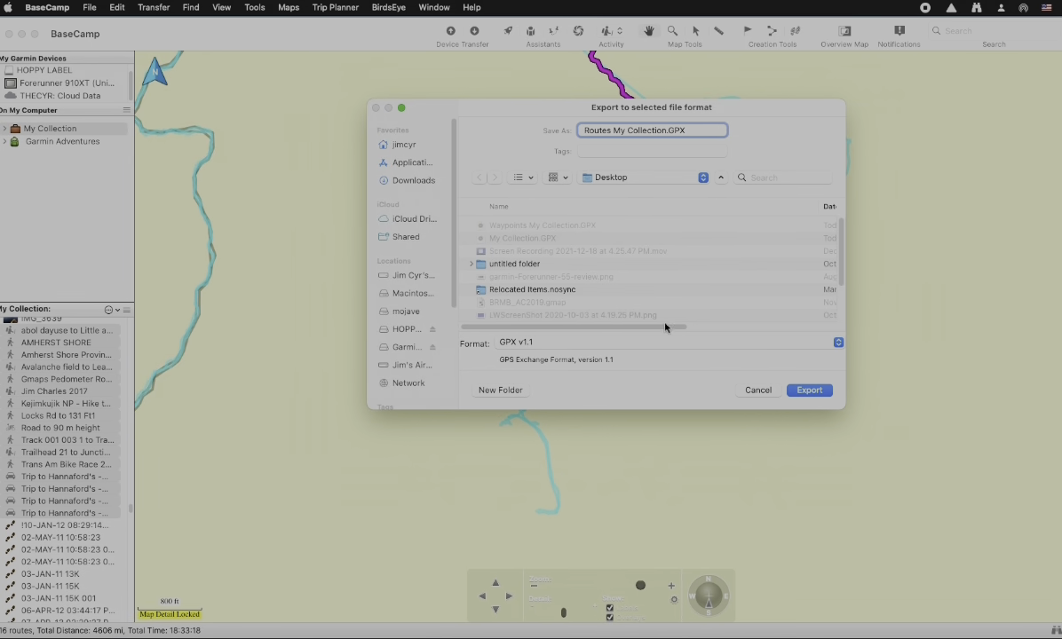
{"action": "left_click", "coordinate": [811, 391]}
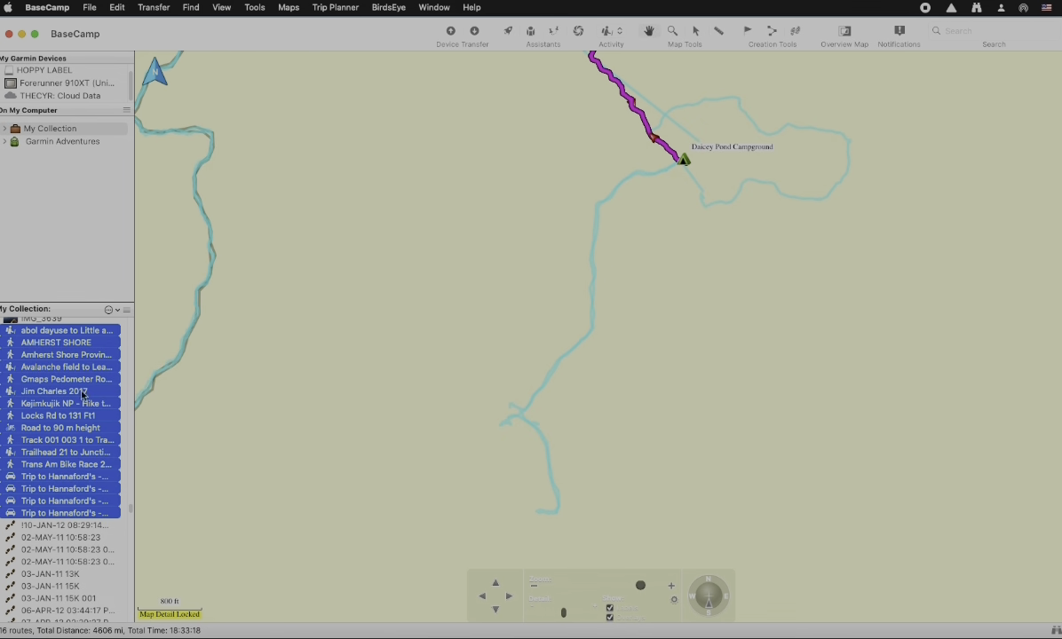
Step: Export all tracks, from "!10-JAN-12 08:29:14" through York Redoubt, to the Desktop as "tracks My Collection.GPX"
{"action": "scroll", "coordinate": [62, 444], "scroll_direction": "down", "scroll_amount": 3}
{"action": "left_click_drag", "start_coordinate": [134, 592], "coordinate": [134, 613]}
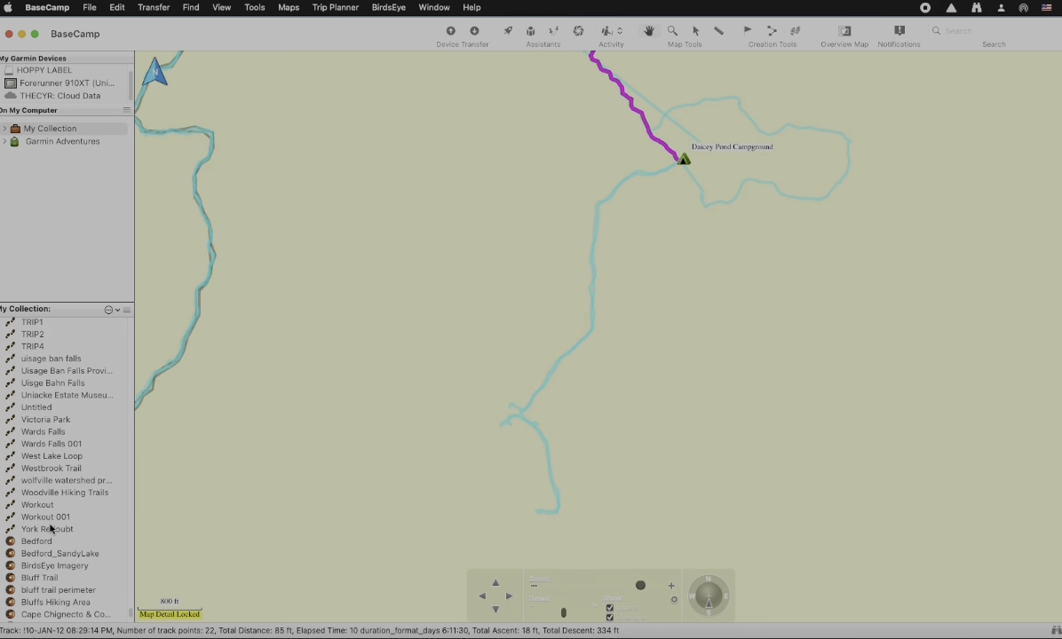
{"action": "left_click", "coordinate": [50, 527], "text": "shift"}
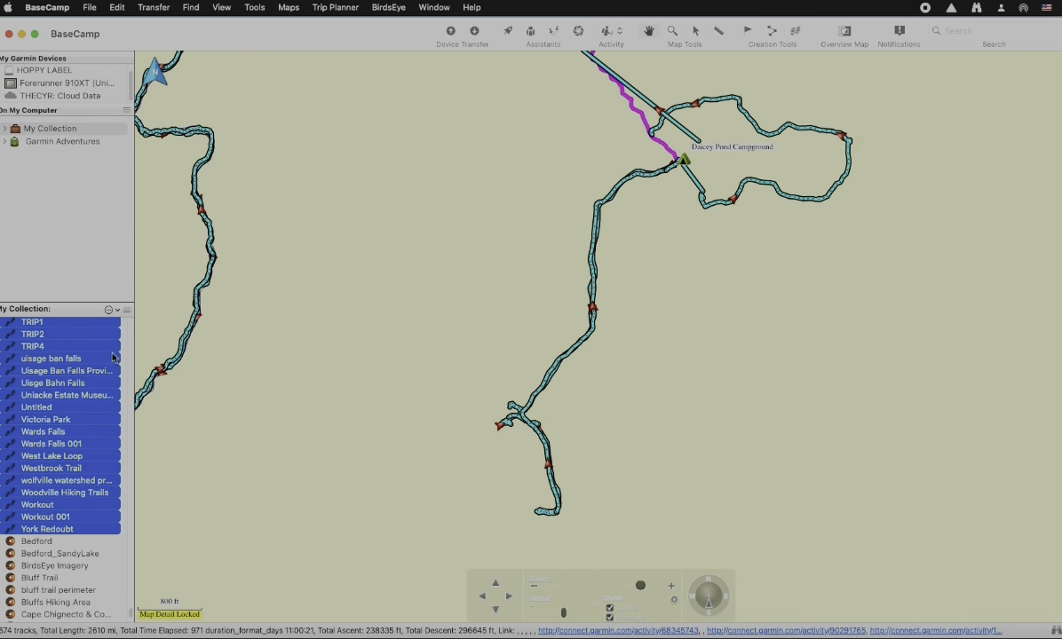
{"action": "left_click", "coordinate": [92, 11]}
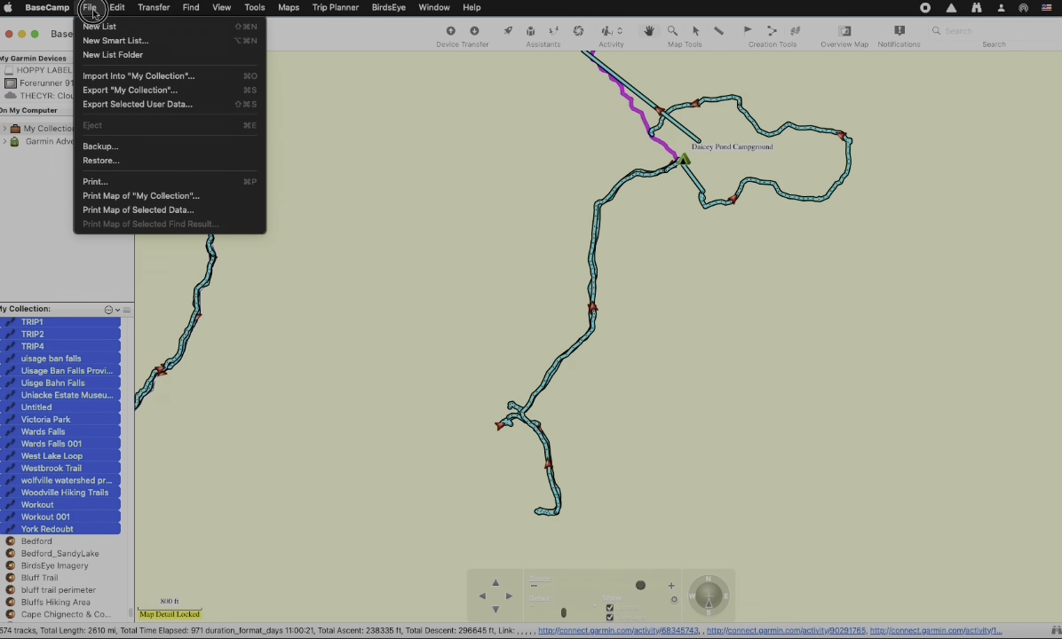
{"action": "left_click", "coordinate": [202, 103]}
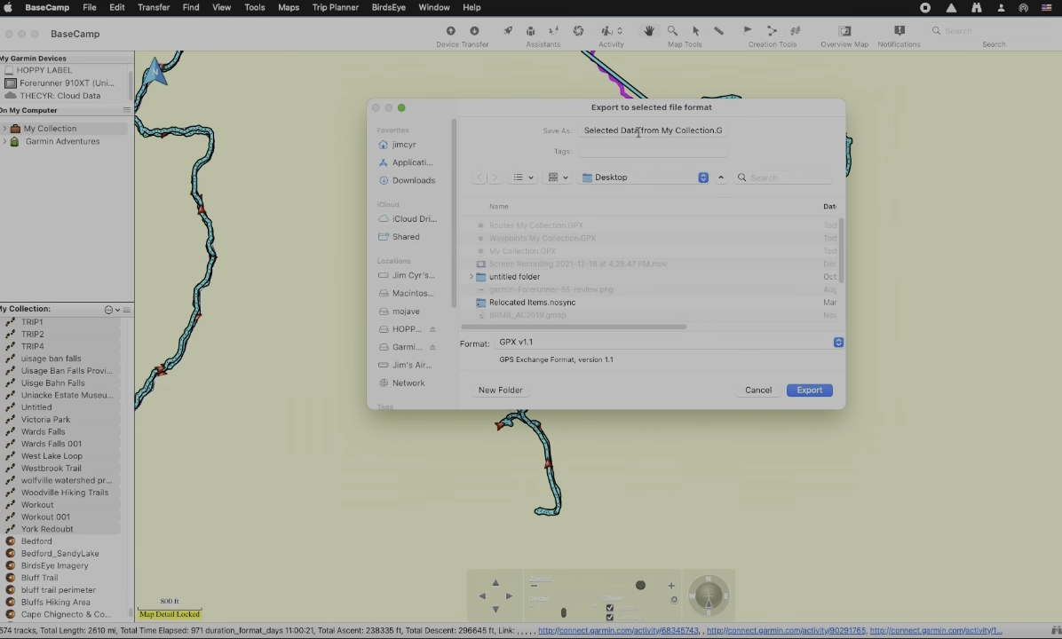
{"action": "left_click", "coordinate": [659, 130]}
{"action": "left_click_drag", "start_coordinate": [659, 130], "coordinate": [537, 130]}
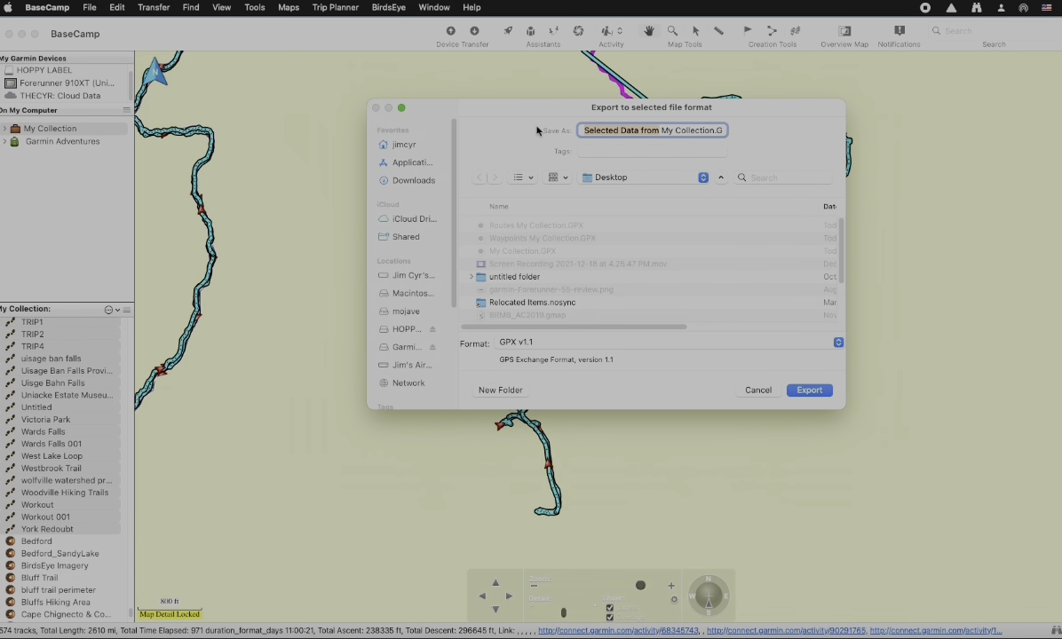
{"action": "type", "text": "tracks"}
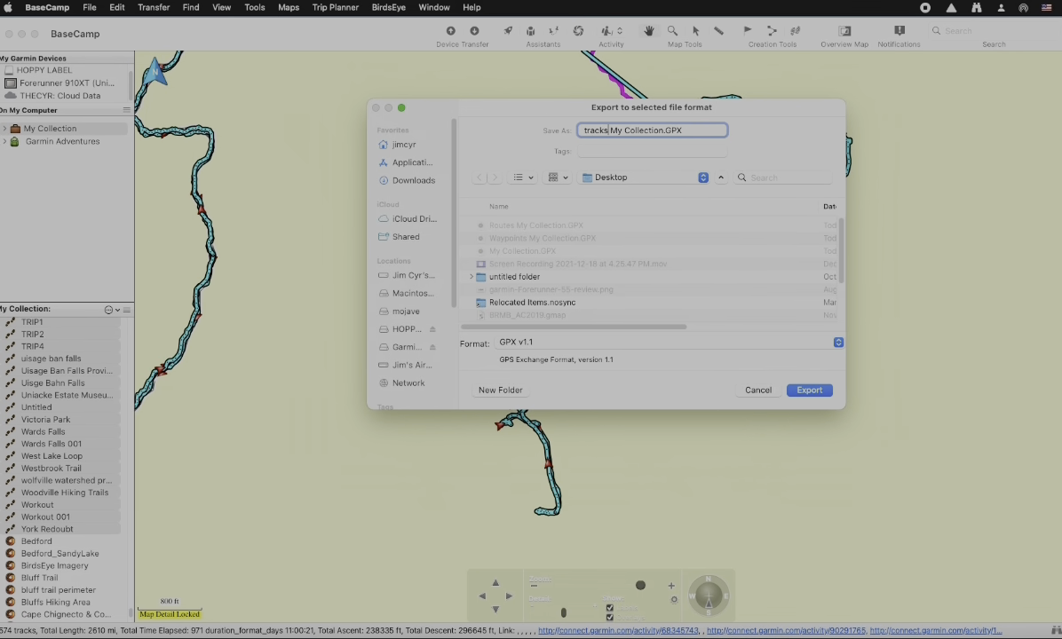
{"action": "key", "text": "Return"}
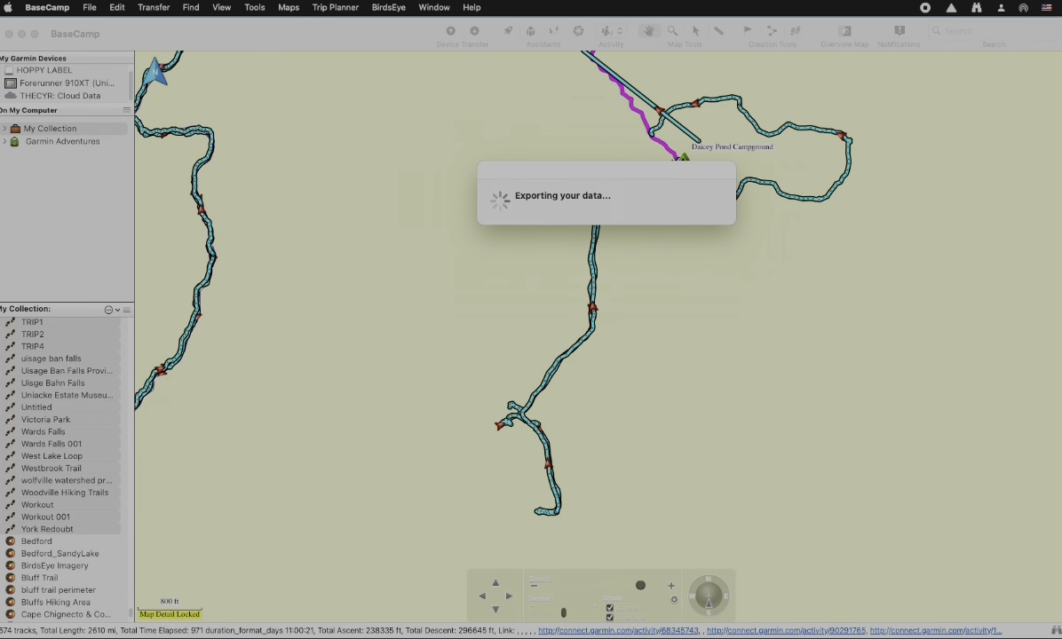
{"action": "left_click", "coordinate": [40, 592]}
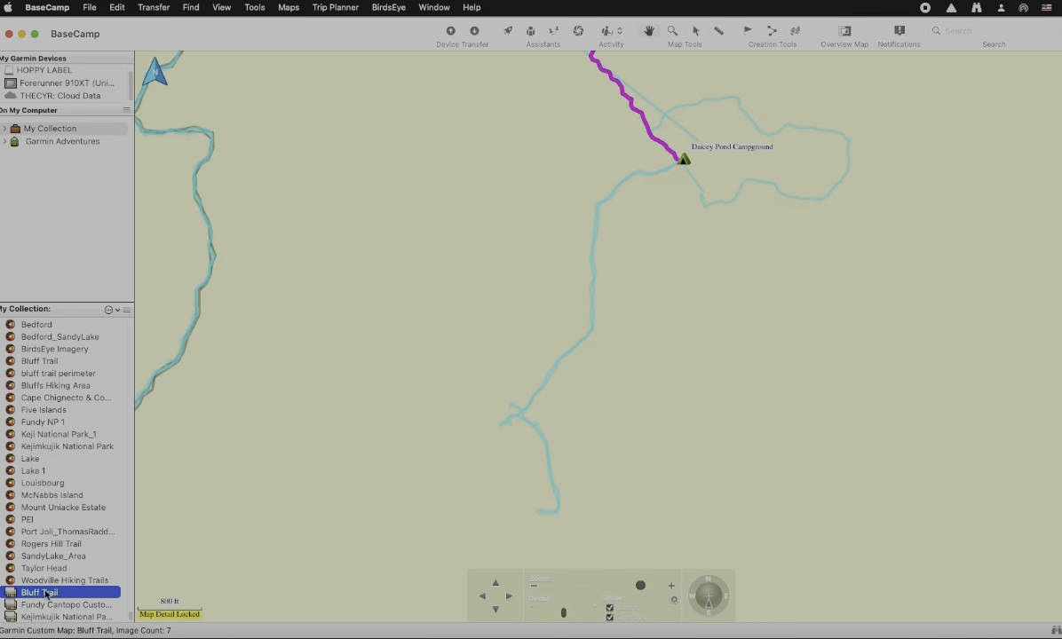
{"action": "left_click", "coordinate": [43, 546]}
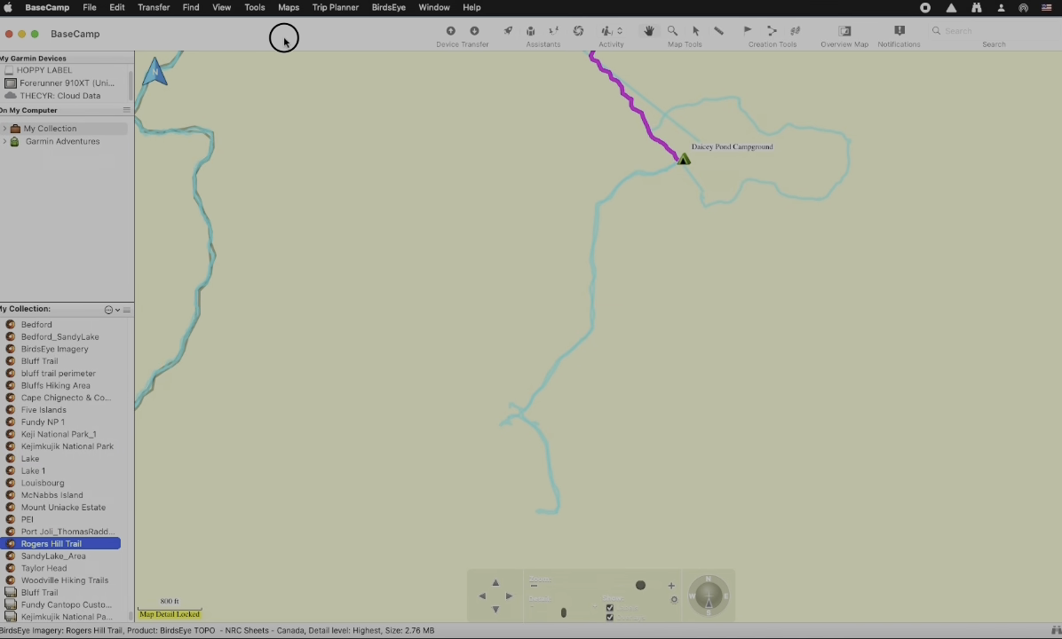
Step: Switch from BaseCamp to the Garmin Explore map in Chrome and open the account owner's library
{"action": "left_click", "coordinate": [21, 33]}
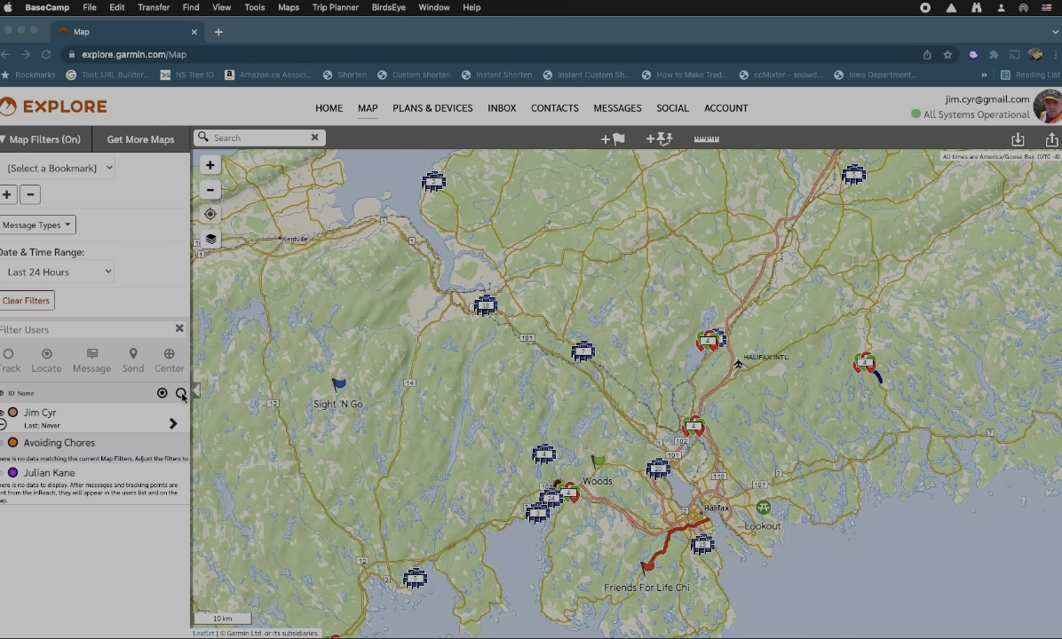
{"action": "left_click", "coordinate": [173, 427]}
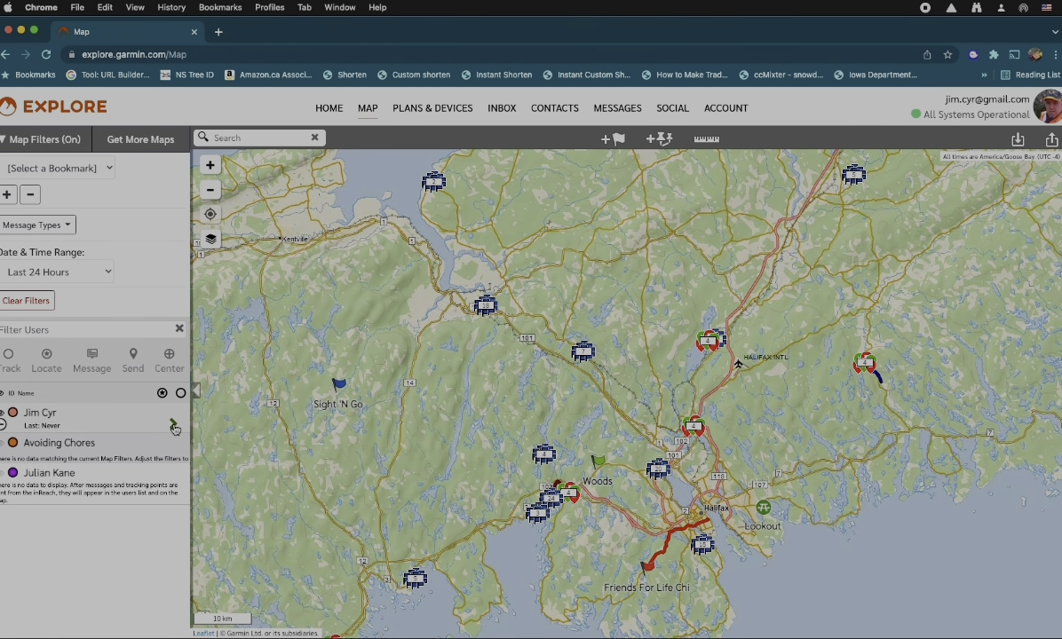
{"action": "left_click", "coordinate": [174, 427]}
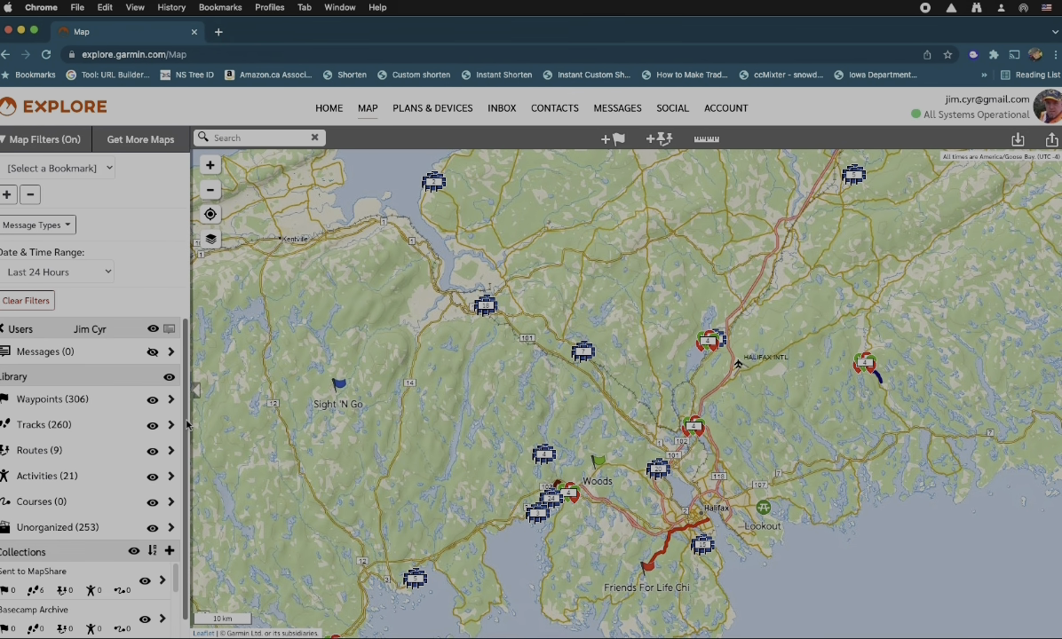
Step: Create a new collection named "Basecamp Archive" without adding items, MapShare visibility or device syncing, and save it
{"action": "scroll", "coordinate": [129, 432], "scroll_direction": "down", "scroll_amount": 1}
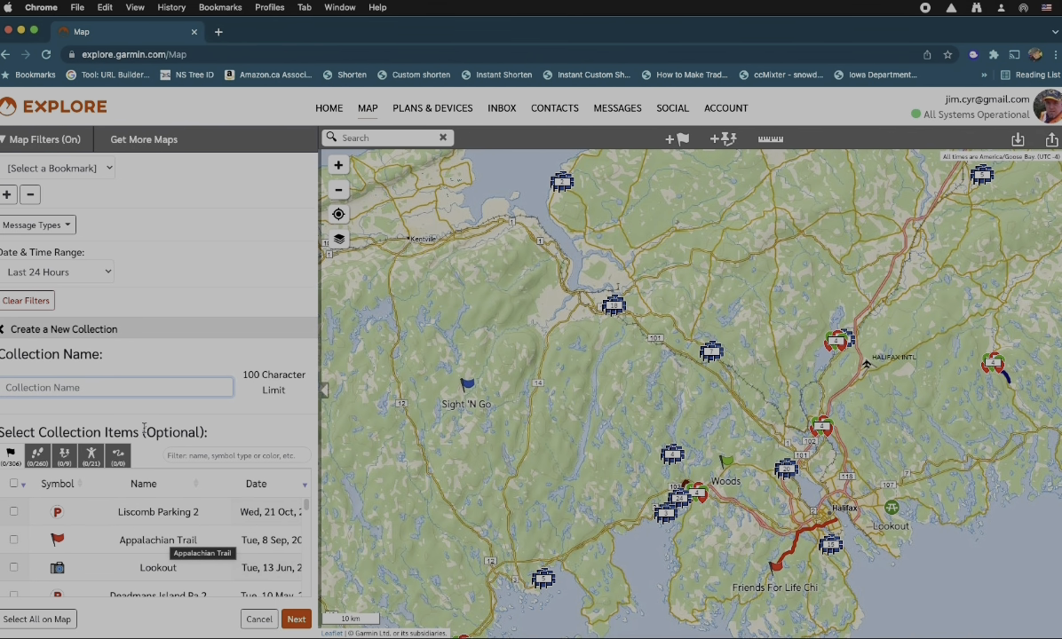
{"action": "left_click", "coordinate": [127, 388]}
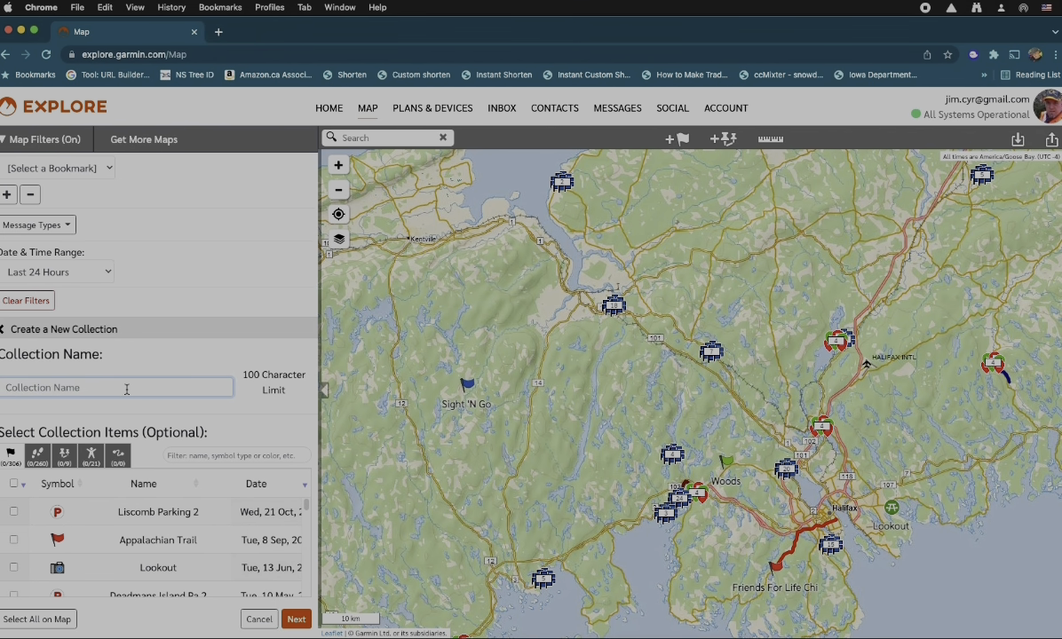
{"action": "type", "text": "Basecamp Archive"}
{"action": "left_click", "coordinate": [295, 619]}
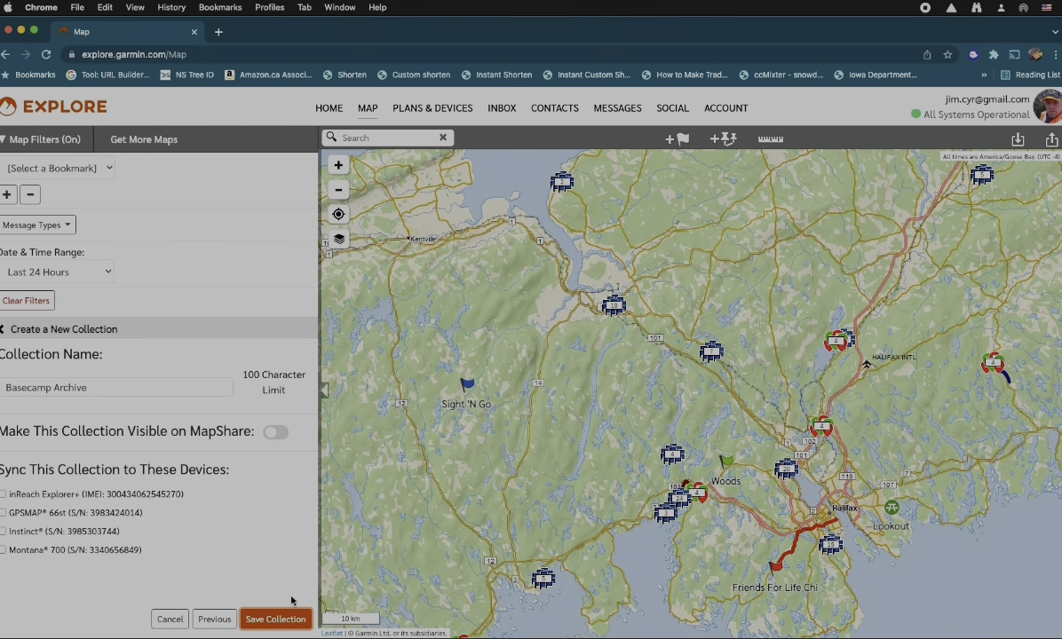
{"action": "left_click", "coordinate": [283, 620]}
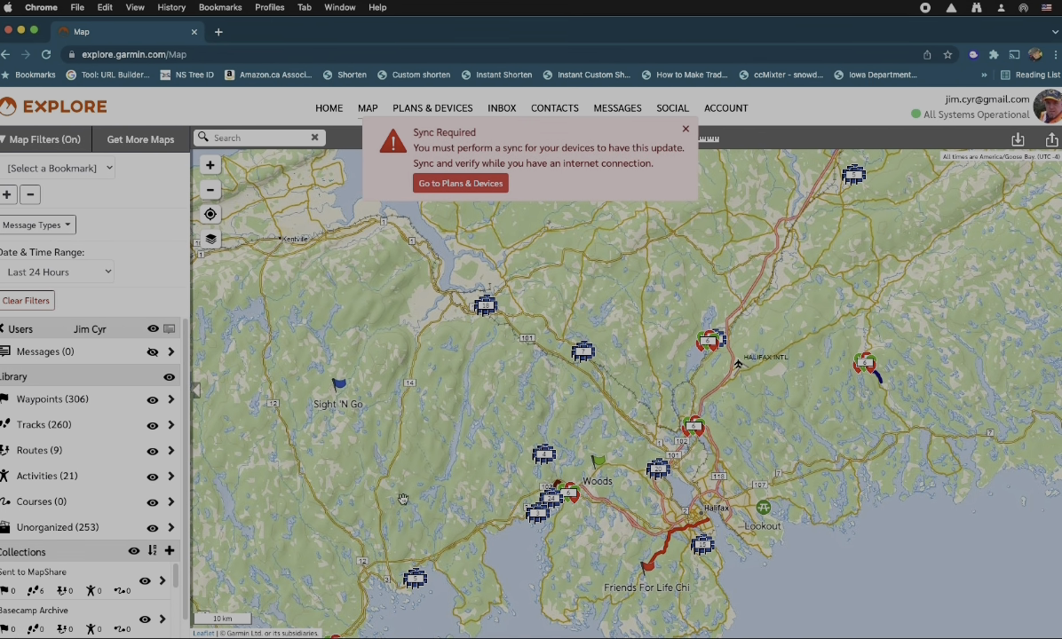
Step: Dismiss the sync notice and open the Basecamp Archive collection
{"action": "left_click", "coordinate": [686, 129]}
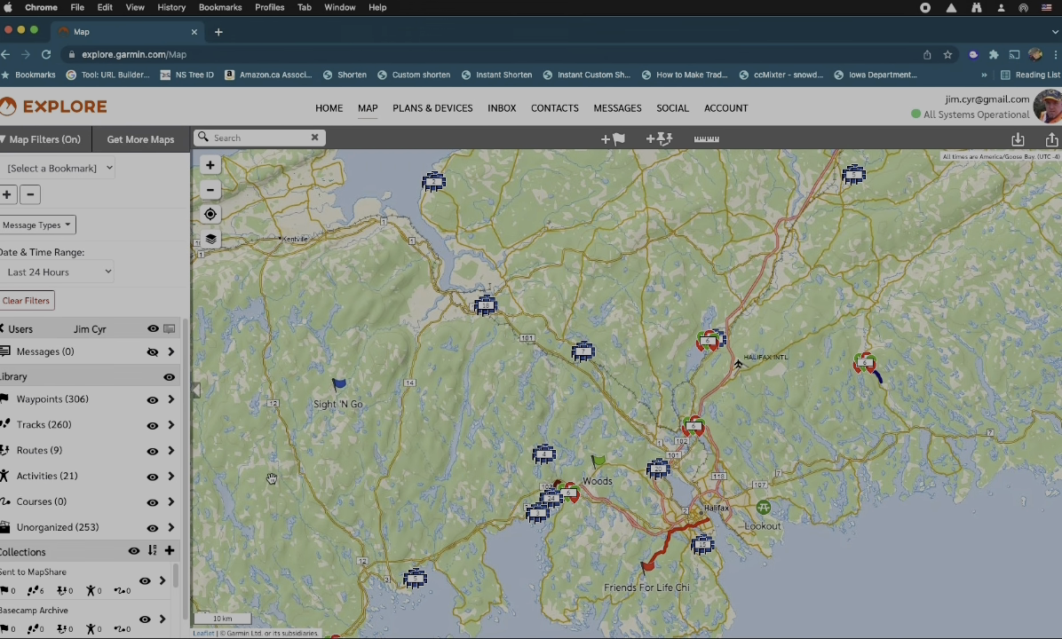
{"action": "scroll", "coordinate": [127, 559], "scroll_direction": "down", "scroll_amount": 1}
{"action": "left_click", "coordinate": [126, 593]}
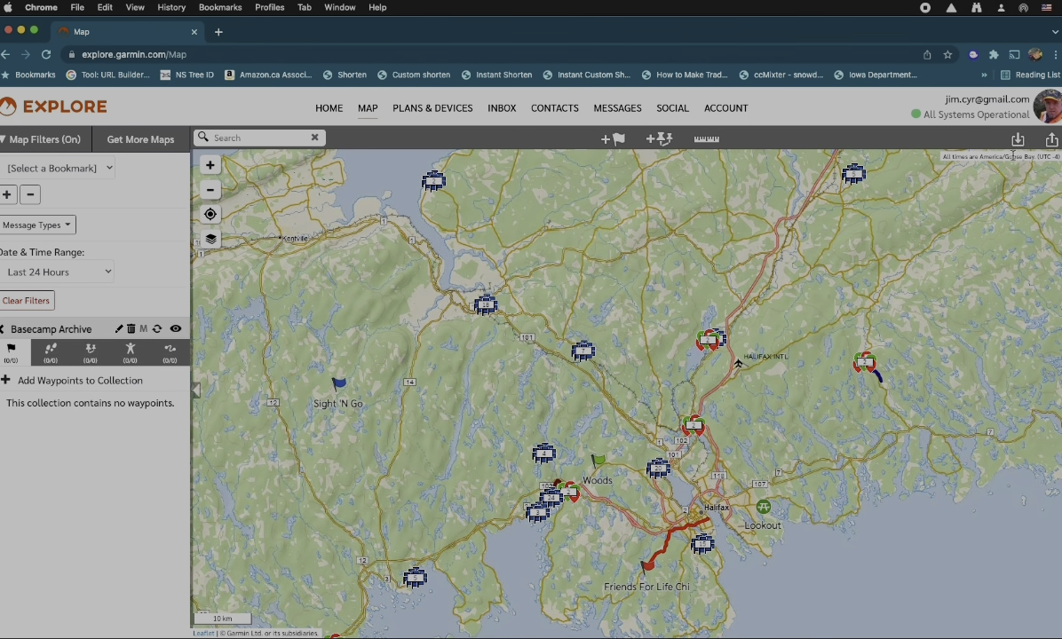
Step: Set up an import as tracks into the existing Basecamp Archive collection and try loading "Waypoints My Collection.GPX"
{"action": "left_click", "coordinate": [1017, 141]}
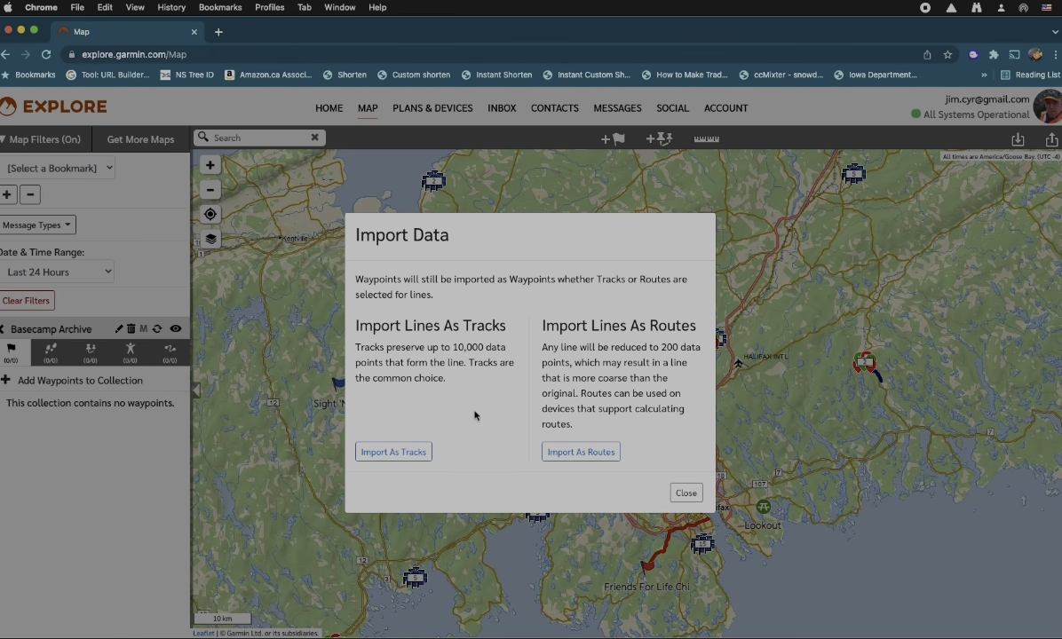
{"action": "left_click", "coordinate": [395, 454]}
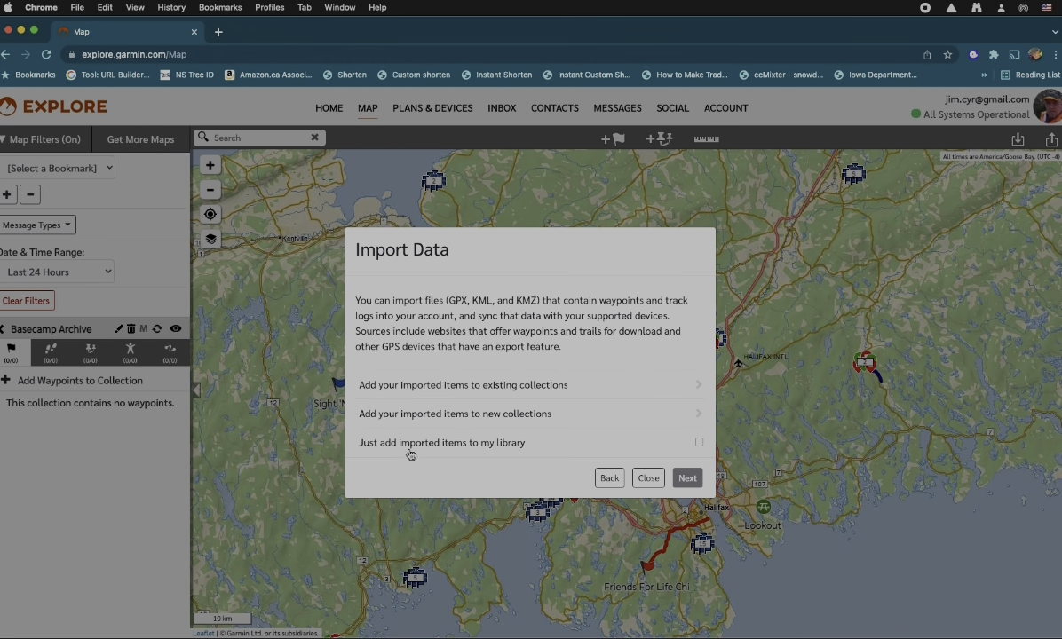
{"action": "left_click", "coordinate": [486, 387]}
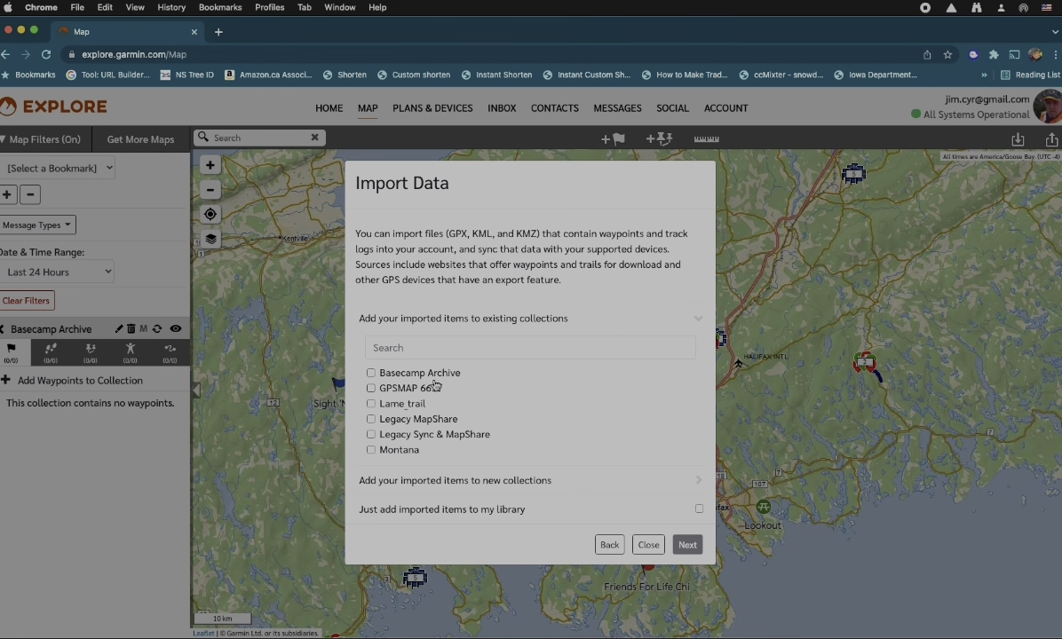
{"action": "left_click", "coordinate": [371, 374]}
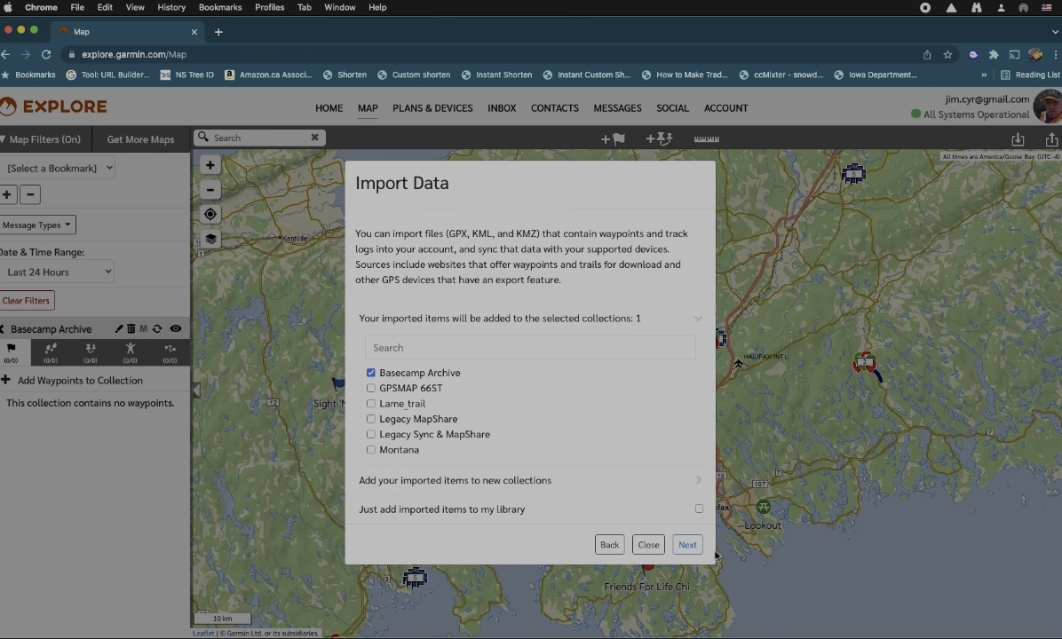
{"action": "left_click", "coordinate": [689, 545]}
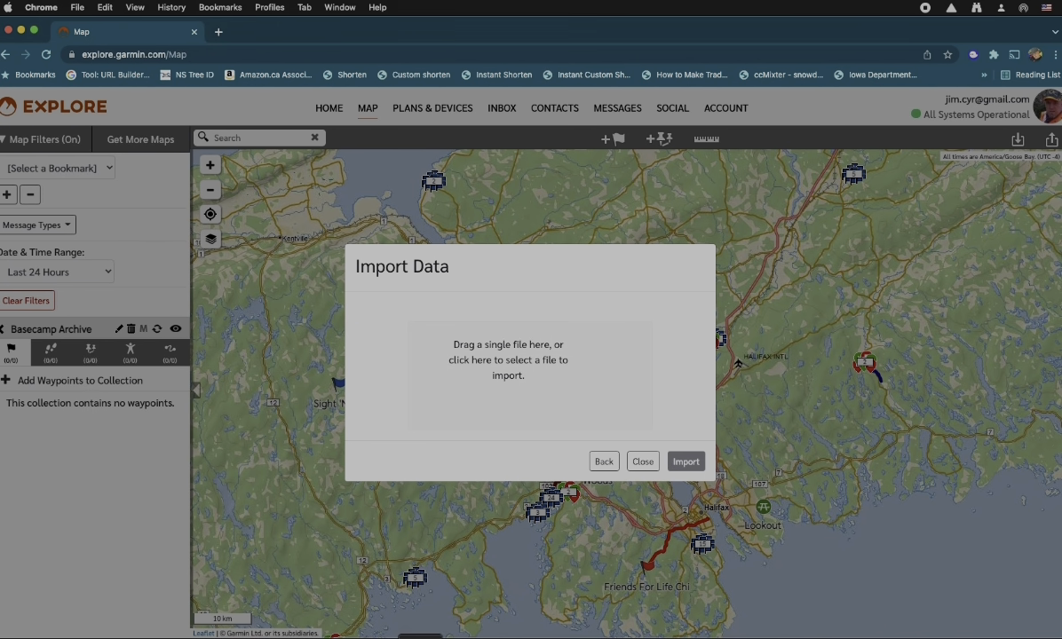
{"action": "left_click_drag", "start_coordinate": [419, 632], "coordinate": [490, 351]}
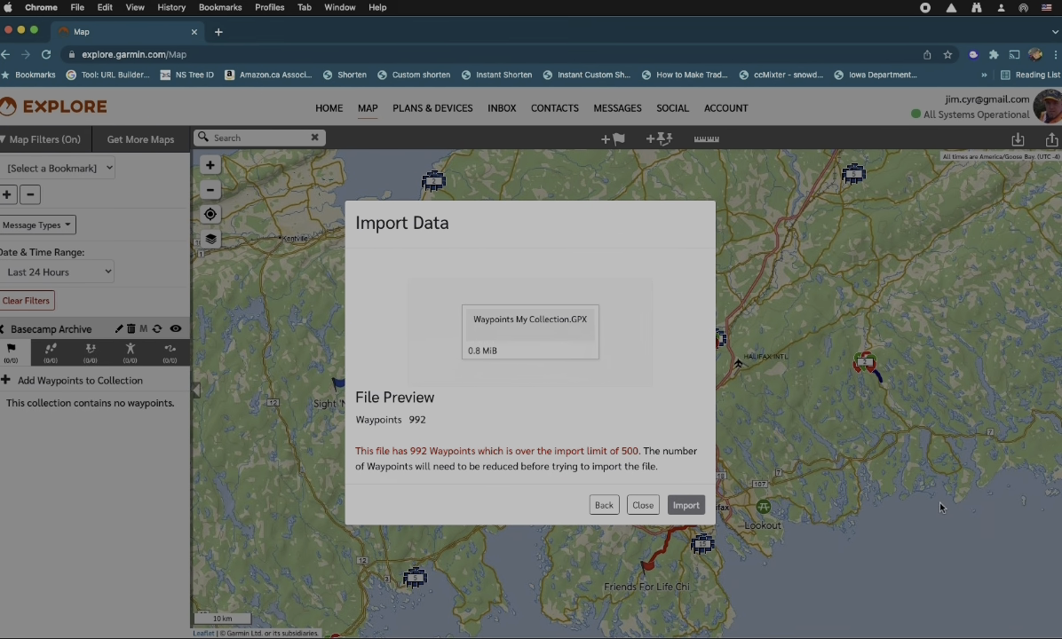
Step: Load "Routes My Collection.GPX" in place of the waypoint file and import it into Basecamp Archive
{"action": "left_click", "coordinate": [603, 504]}
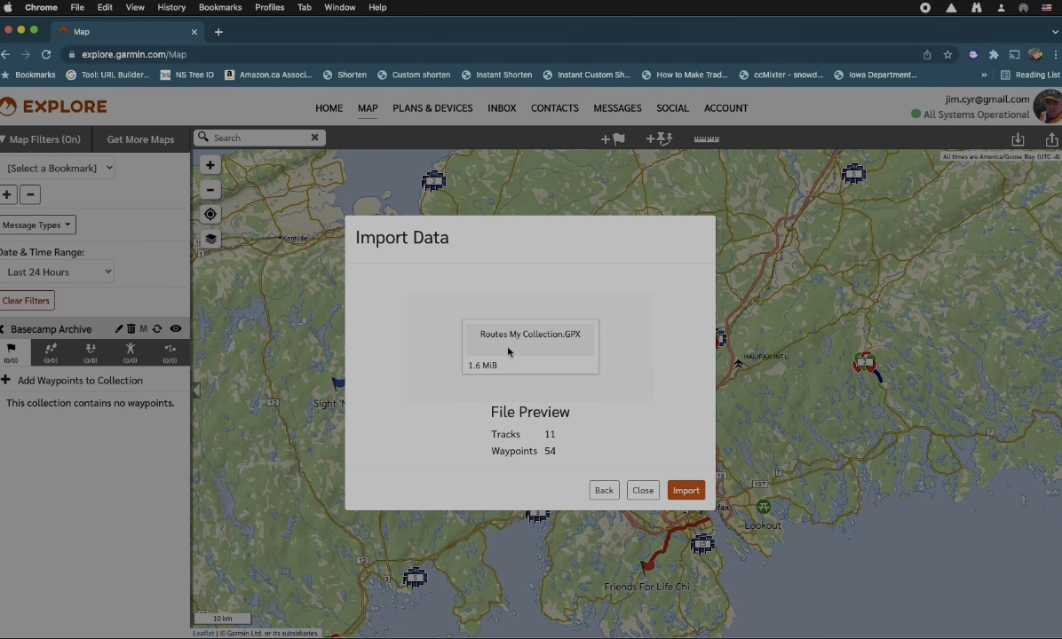
{"action": "left_click", "coordinate": [686, 492]}
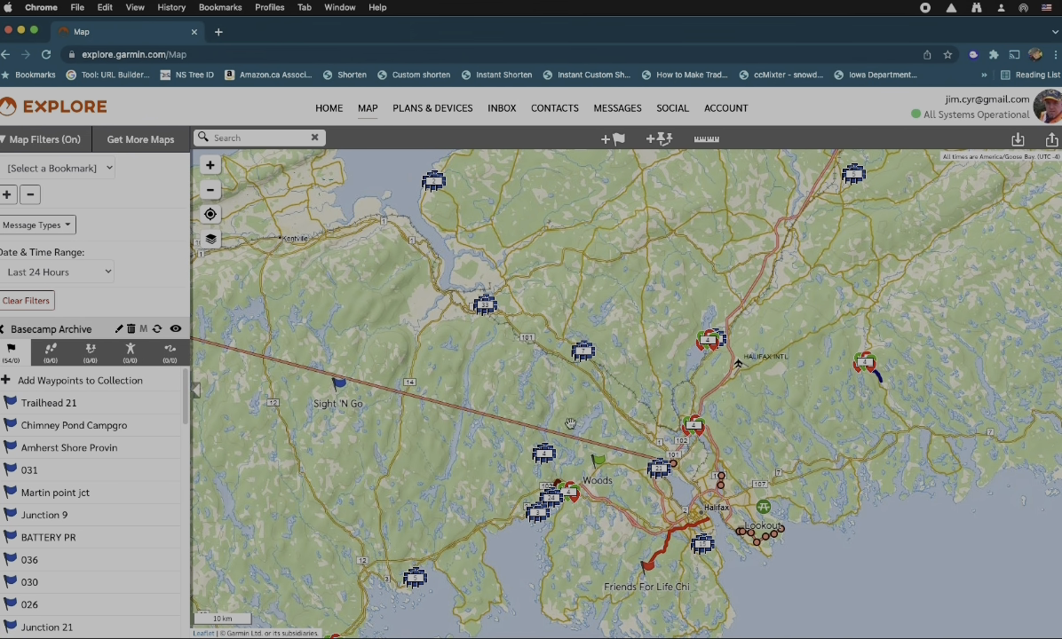
Step: Try to import "tracks My Collection.GPX" as tracks into the existing Basecamp Archive collection, and close the import
{"action": "left_click", "coordinate": [1018, 141]}
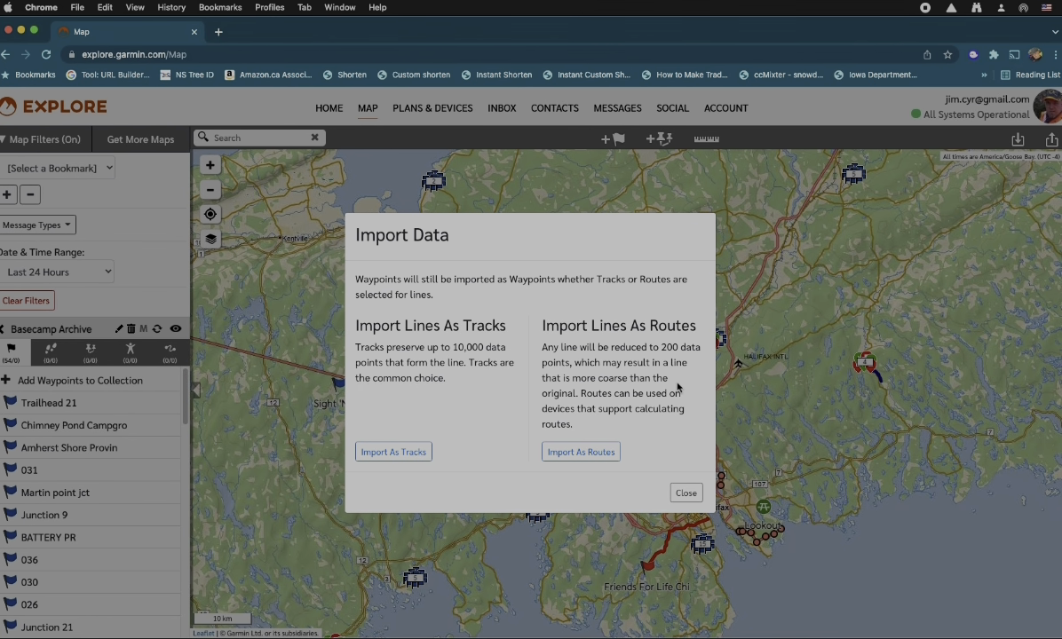
{"action": "left_click", "coordinate": [406, 455]}
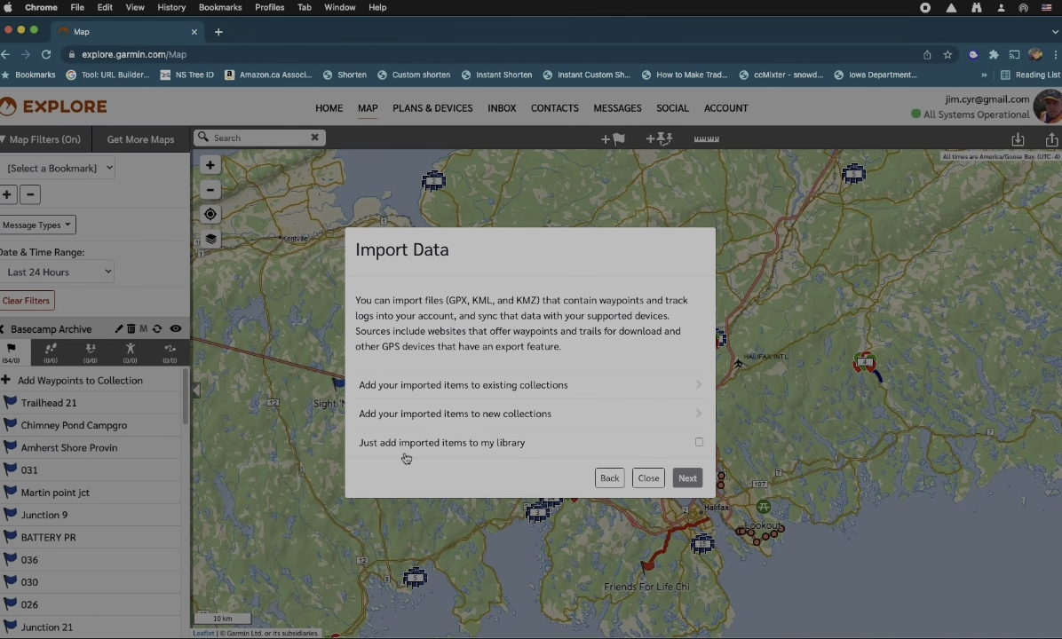
{"action": "left_click", "coordinate": [530, 386]}
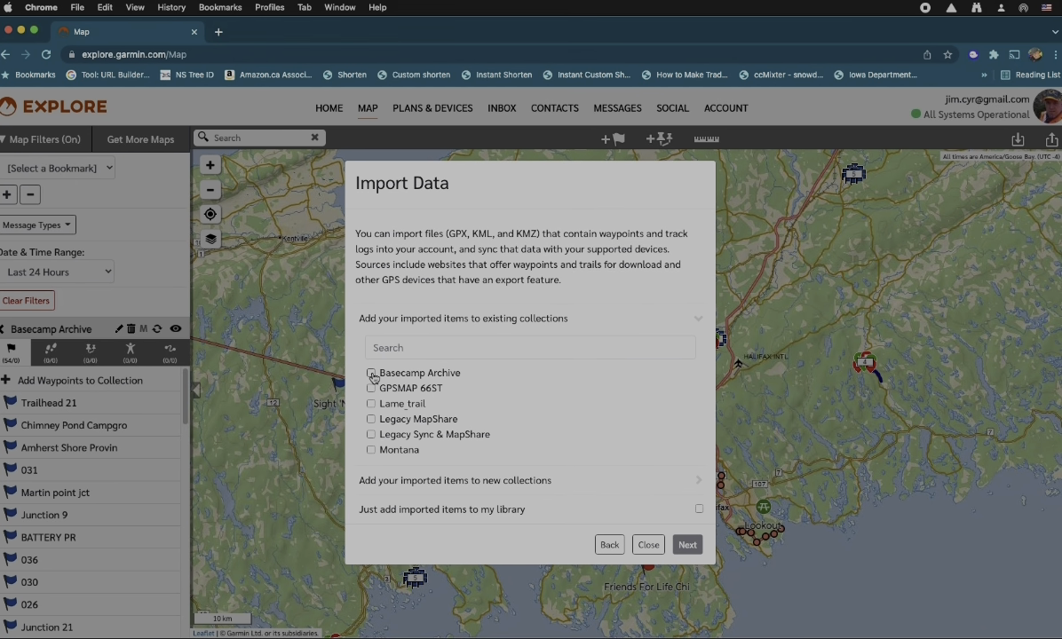
{"action": "left_click", "coordinate": [371, 374]}
{"action": "left_click", "coordinate": [687, 545]}
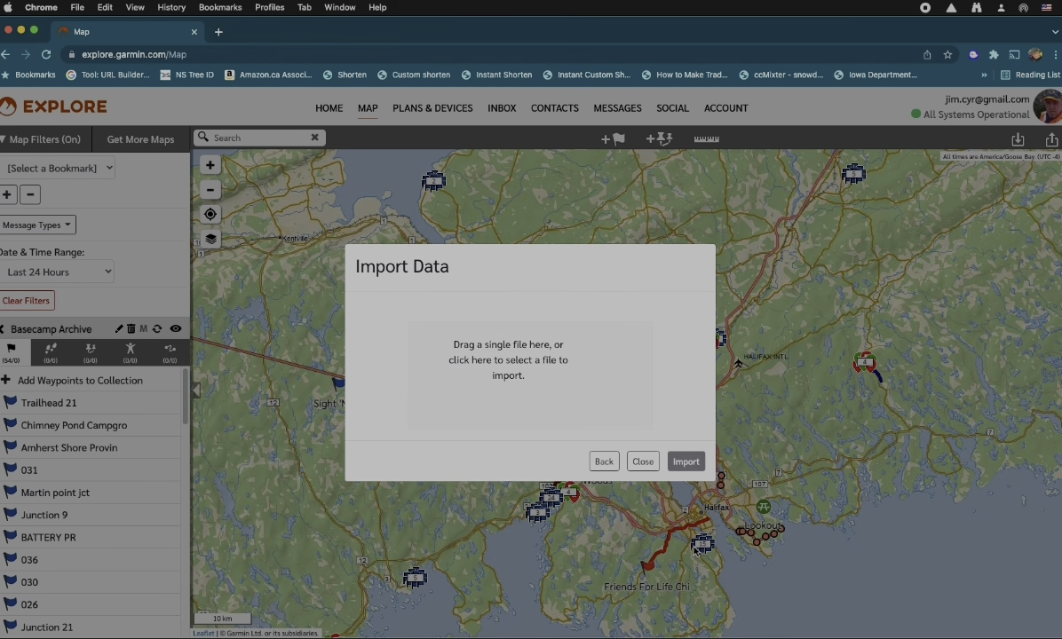
{"action": "left_click_drag", "start_coordinate": [941, 569], "coordinate": [544, 371]}
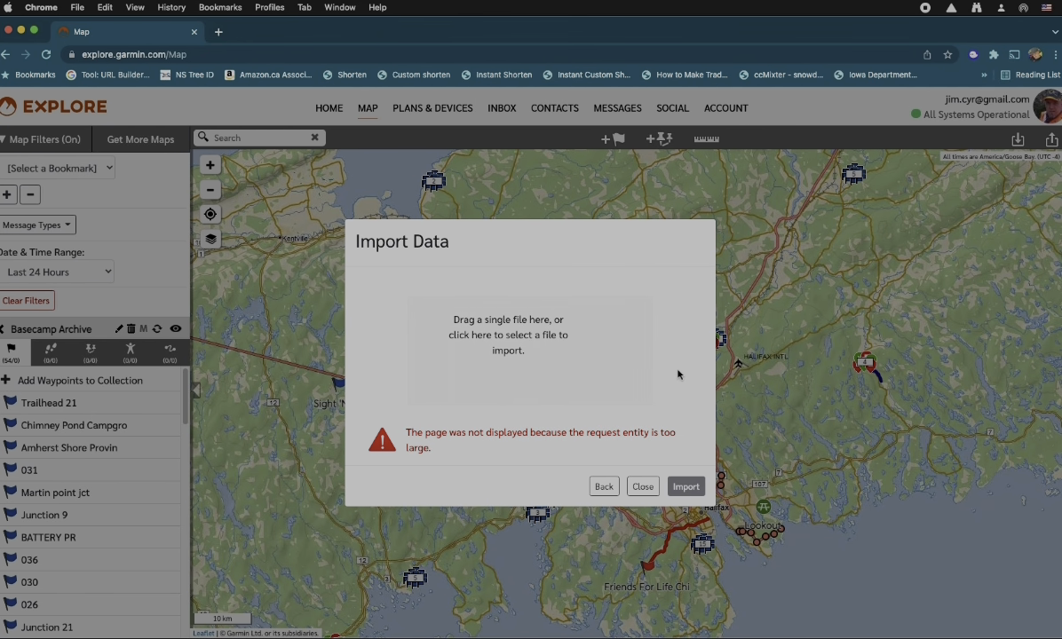
{"action": "left_click", "coordinate": [641, 490]}
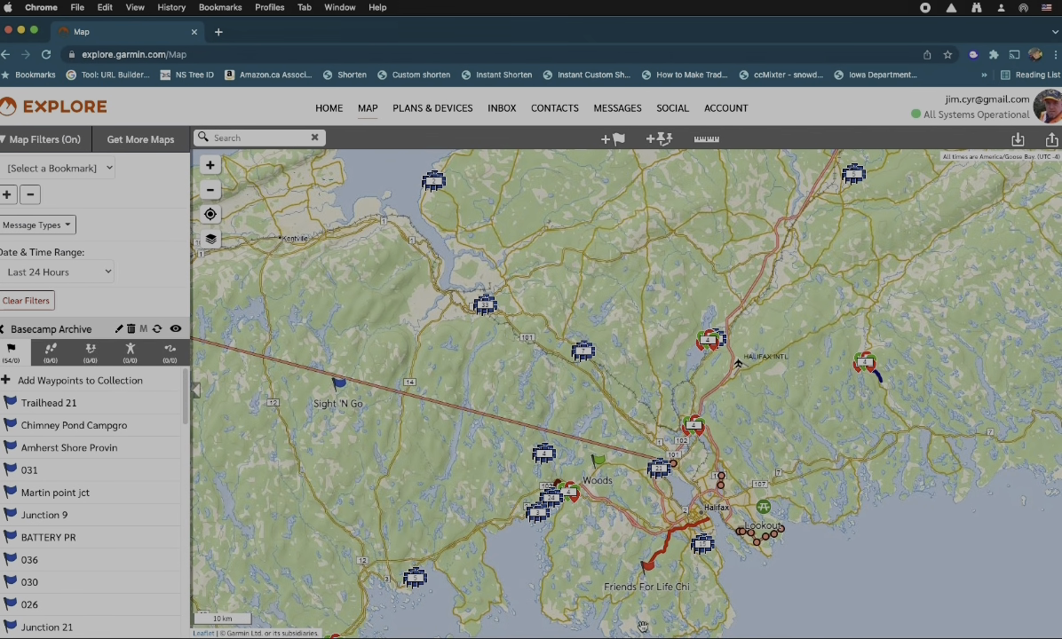
Step: Import "waypoint A My Collection.GPX" into the Basecamp Archive collection and dismiss the sync notice
{"action": "left_click_drag", "start_coordinate": [597, 455], "coordinate": [500, 355]}
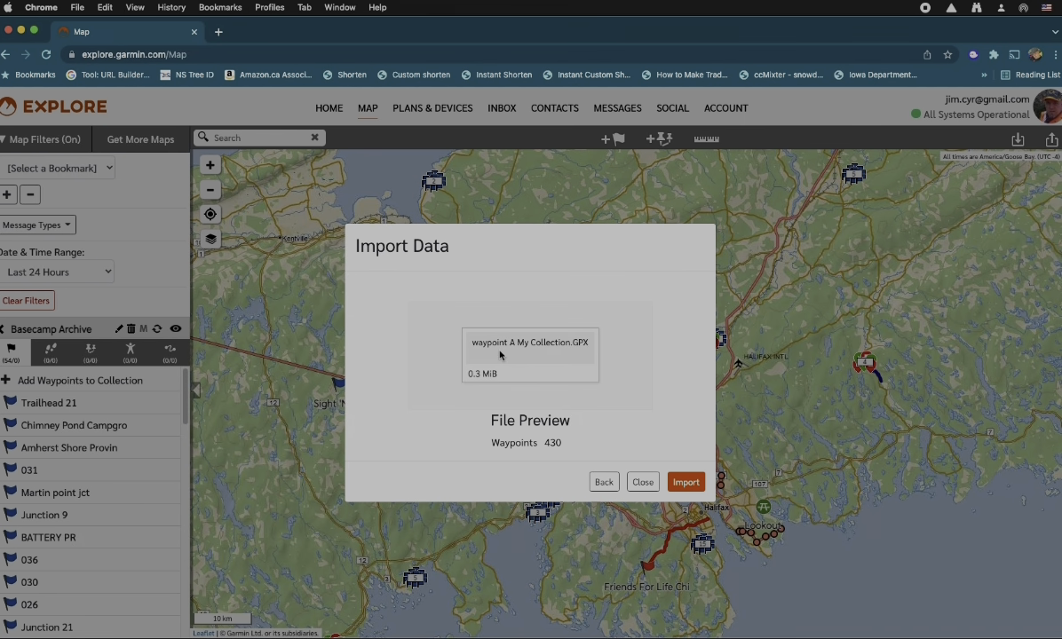
{"action": "left_click", "coordinate": [688, 482]}
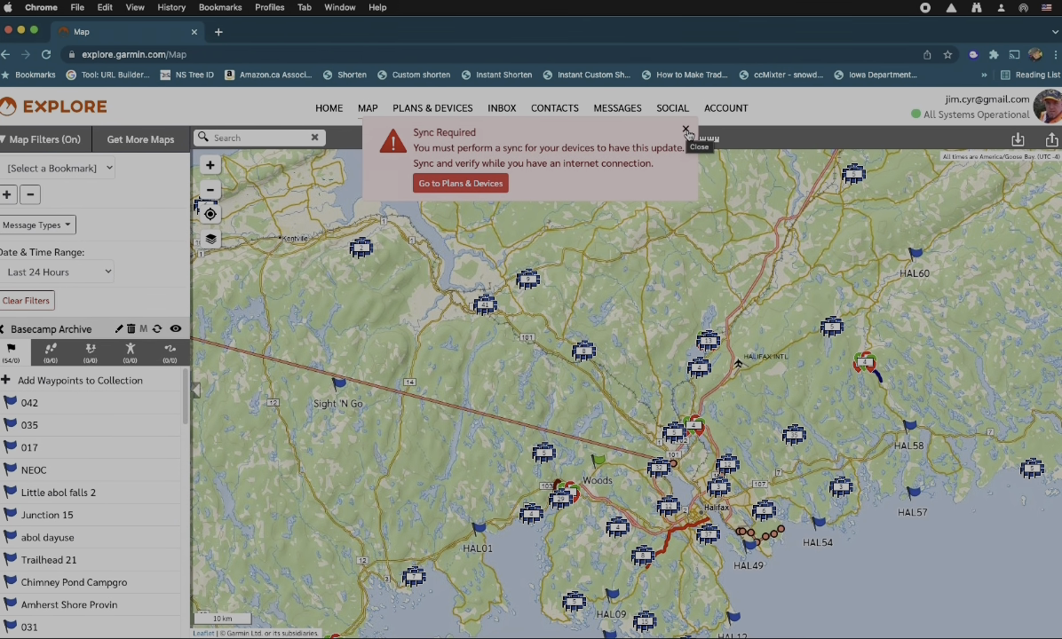
{"action": "left_click", "coordinate": [685, 132]}
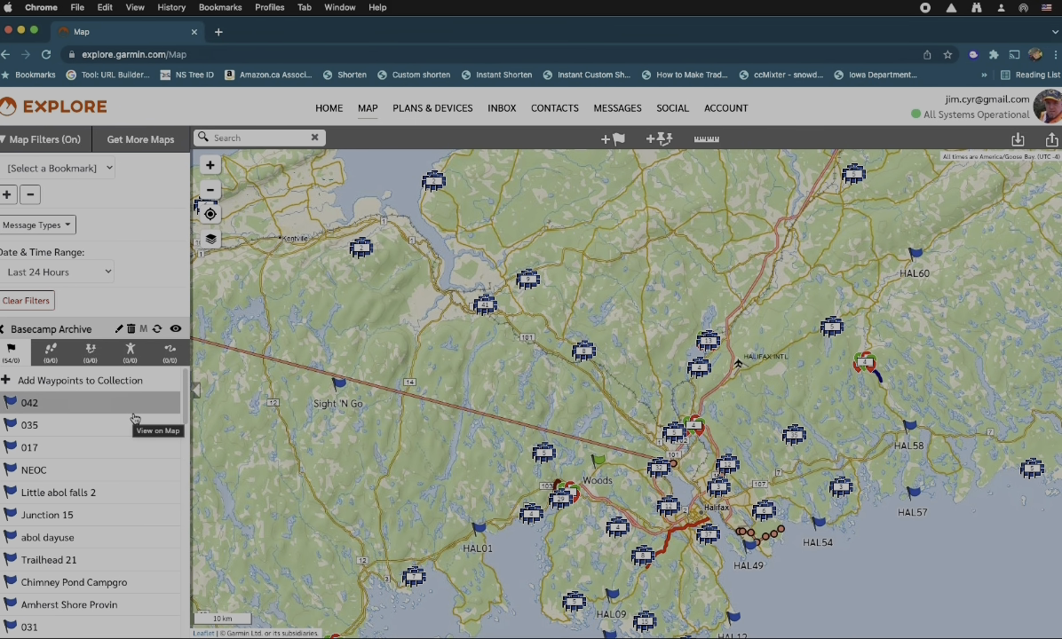
Step: Return to the library overview and reopen the Basecamp Archive collection to refresh its waypoint list
{"action": "scroll", "coordinate": [3, 332], "scroll_direction": "left", "scroll_amount": 2}
{"action": "left_click", "coordinate": [12, 329]}
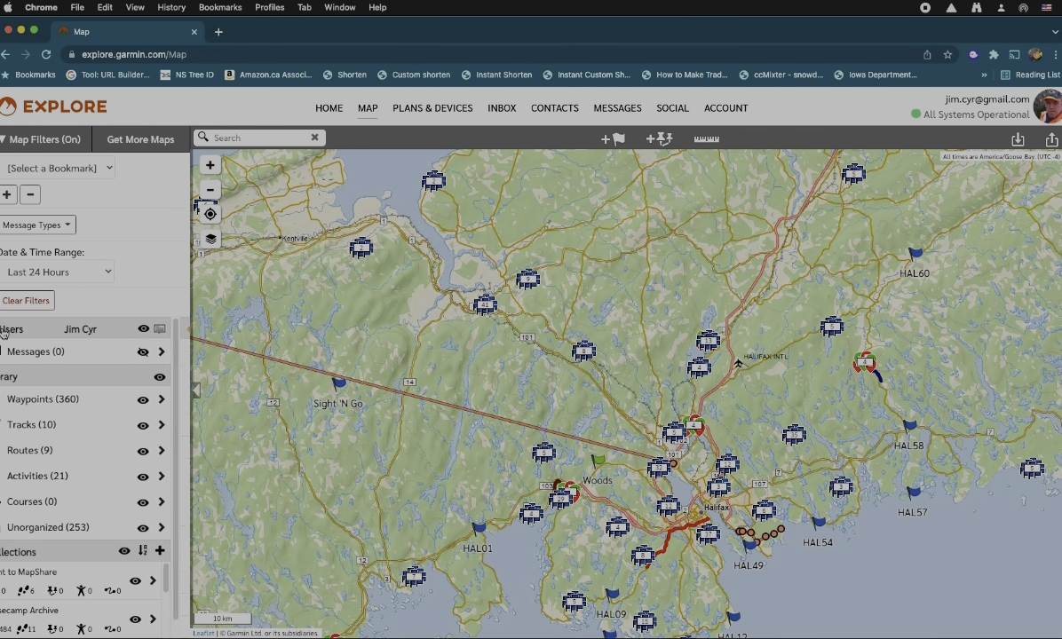
{"action": "left_click", "coordinate": [9, 613]}
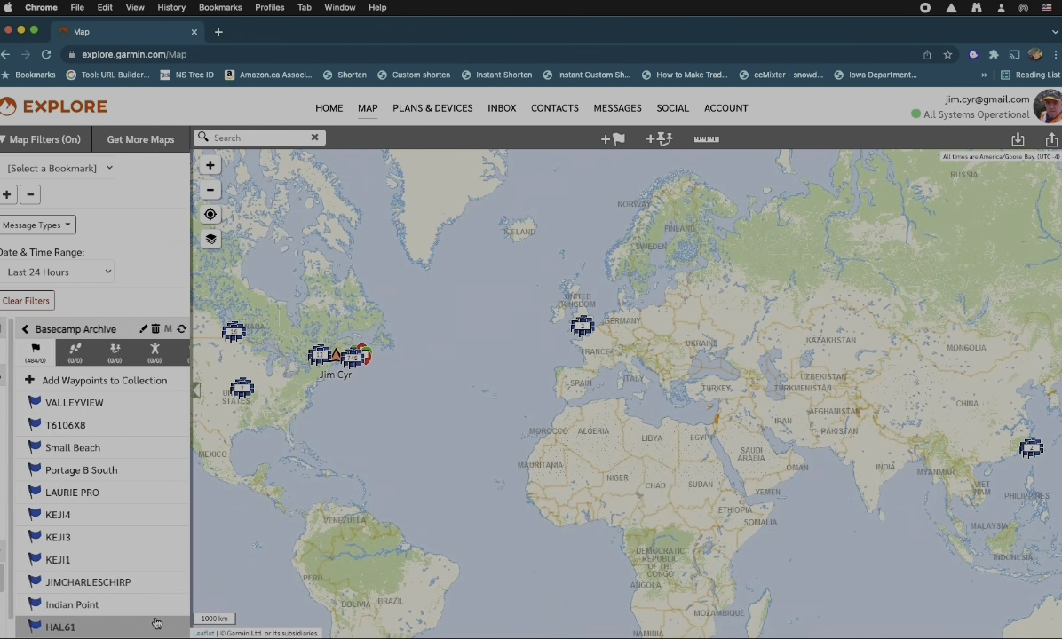
Step: Delete the "Garmin USA" waypoint near Olathe, Kansas, from the map
{"action": "left_click", "coordinate": [140, 451]}
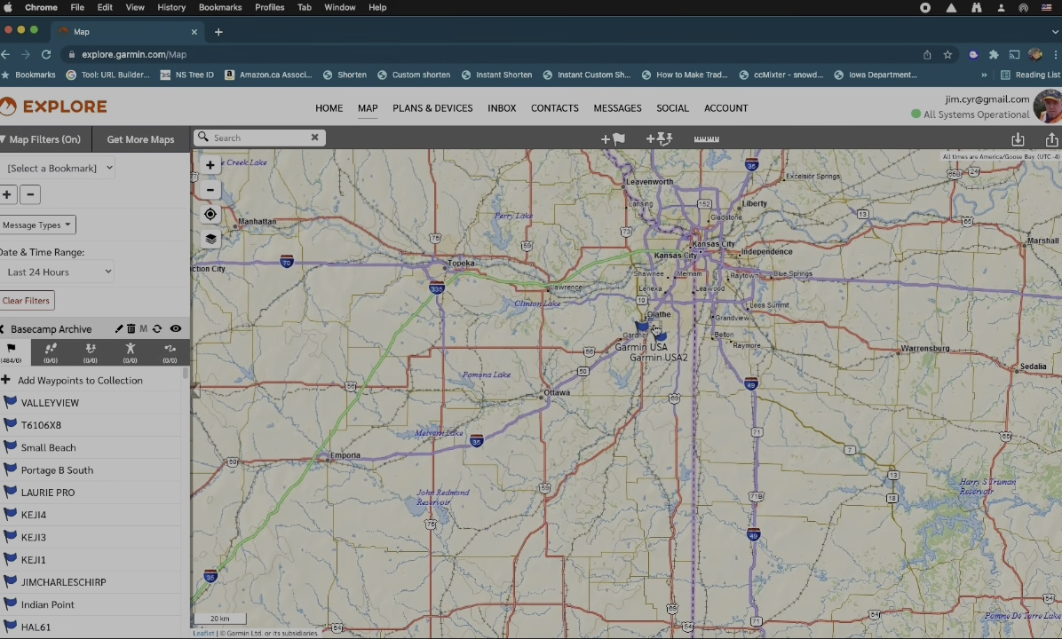
{"action": "left_click", "coordinate": [639, 329]}
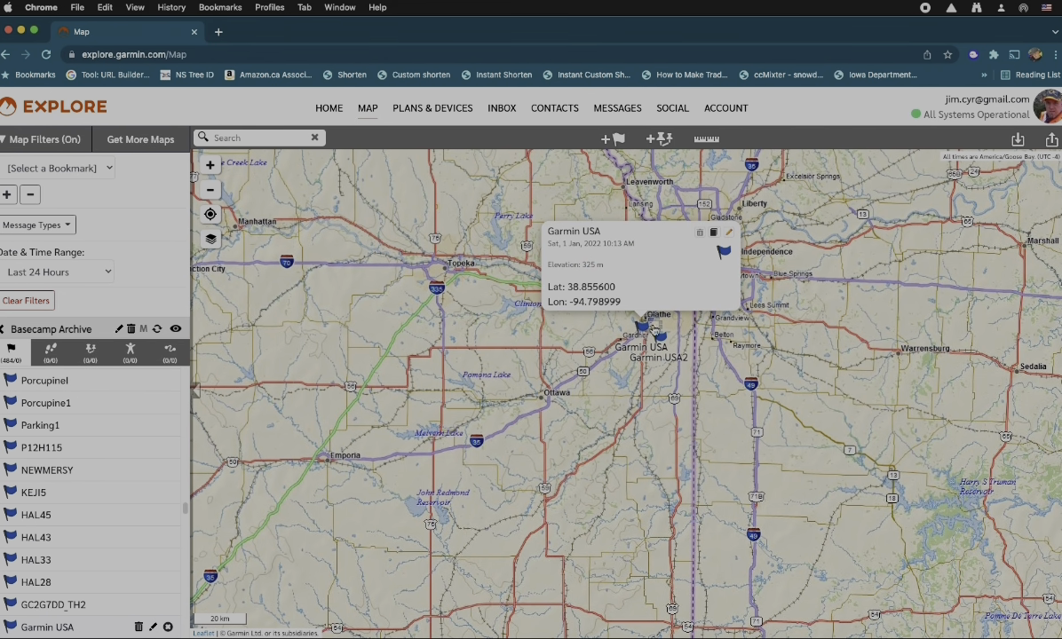
{"action": "left_click", "coordinate": [700, 234]}
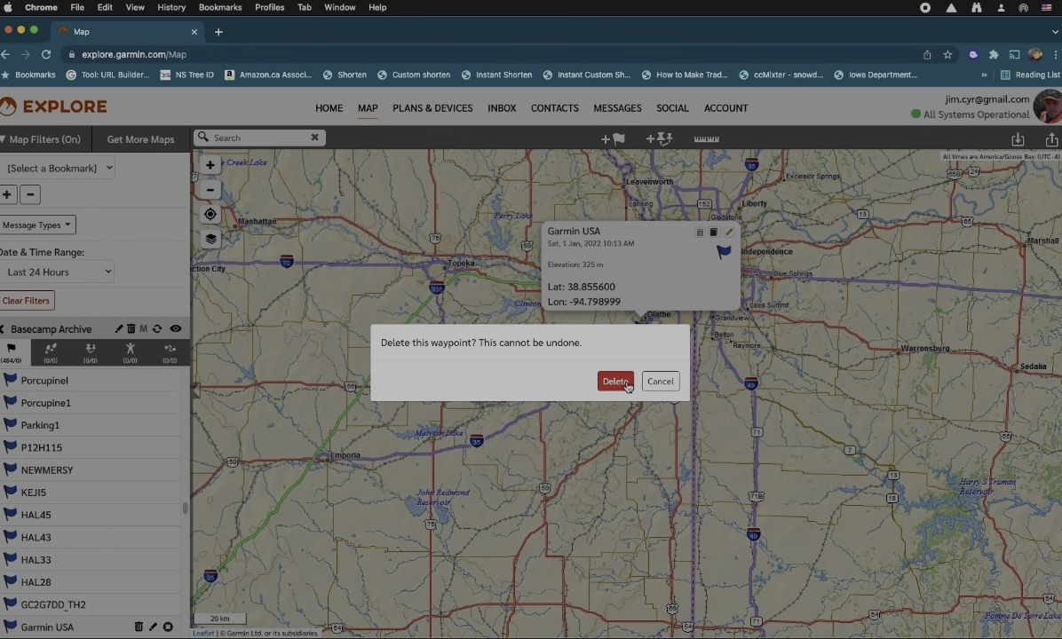
{"action": "left_click", "coordinate": [625, 384]}
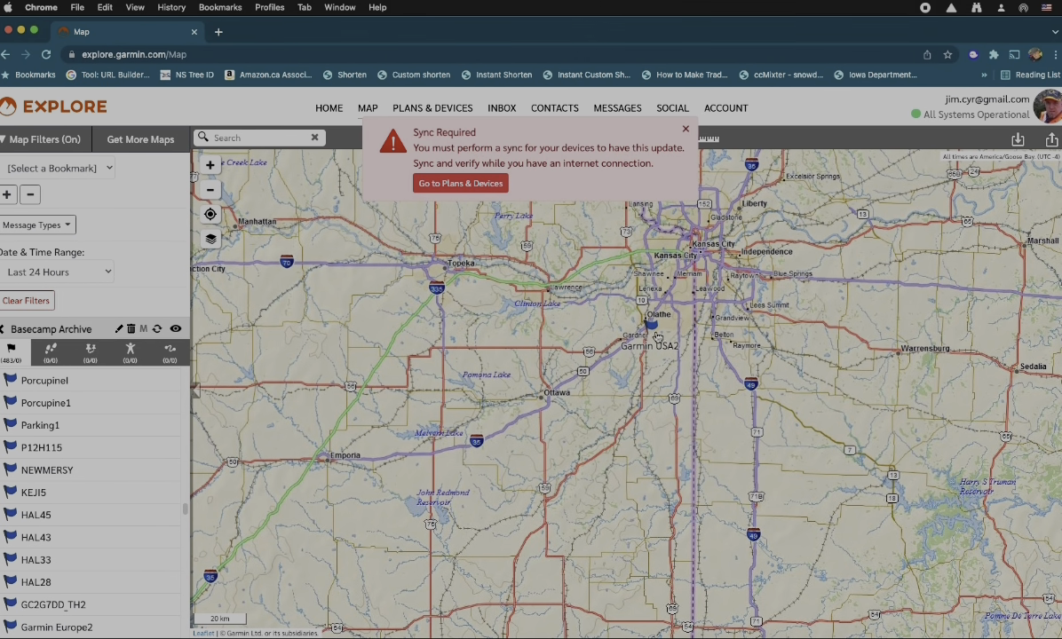
Step: Delete the "Garmin USA2" waypoint near Olathe and dismiss the sync notice
{"action": "left_click", "coordinate": [653, 325]}
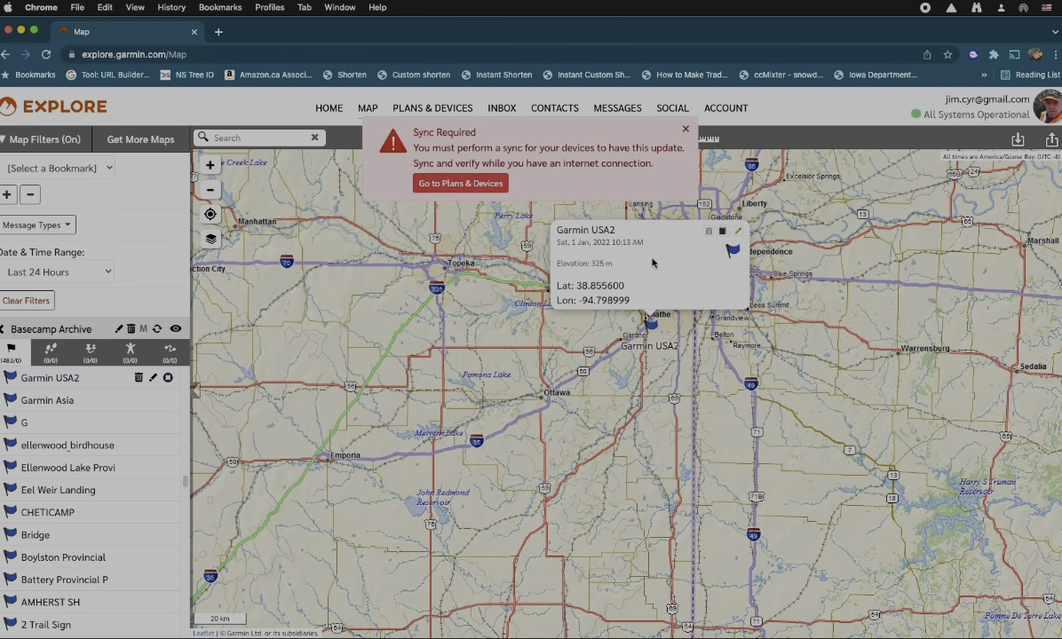
{"action": "left_click", "coordinate": [707, 232]}
{"action": "left_click", "coordinate": [614, 382]}
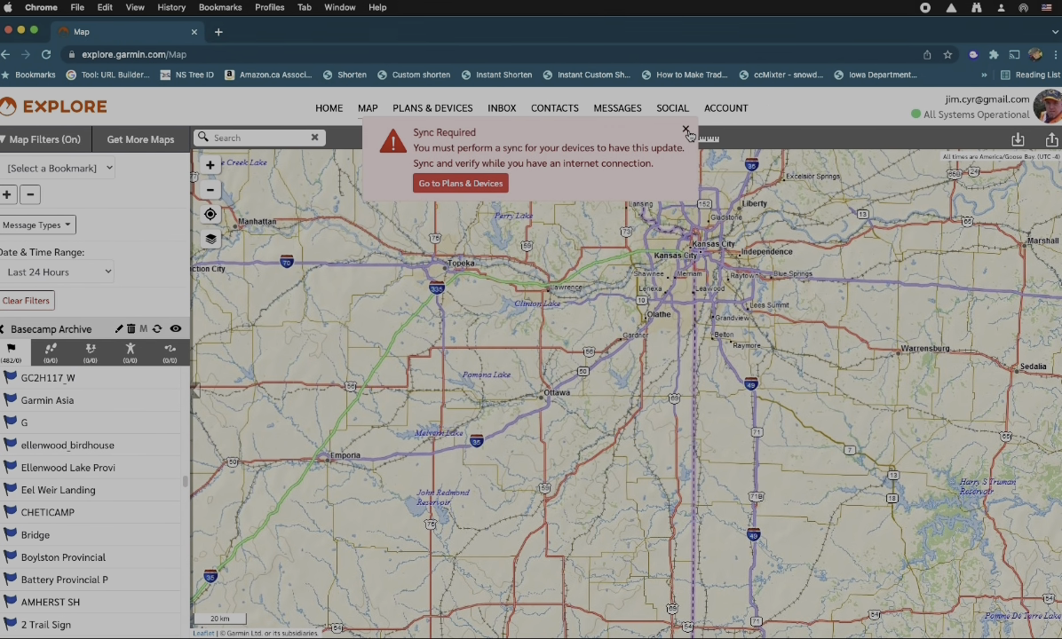
{"action": "left_click", "coordinate": [686, 129]}
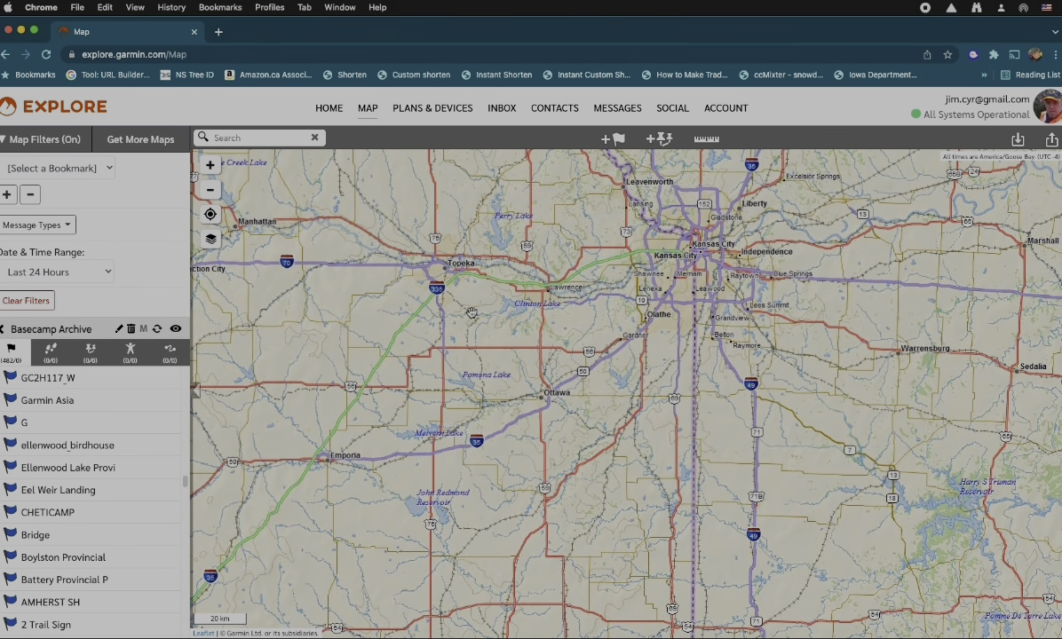
Step: Examine the editable fields and icon choices of the "Garmin Asia" waypoint, and cancel the edit
{"action": "left_click", "coordinate": [111, 404]}
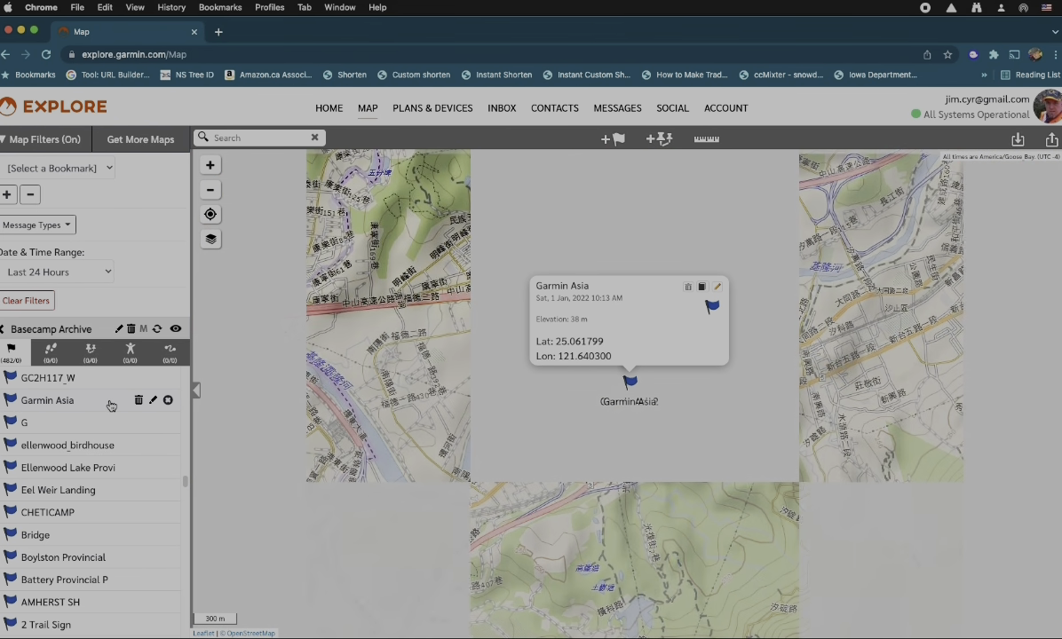
{"action": "left_click", "coordinate": [719, 289]}
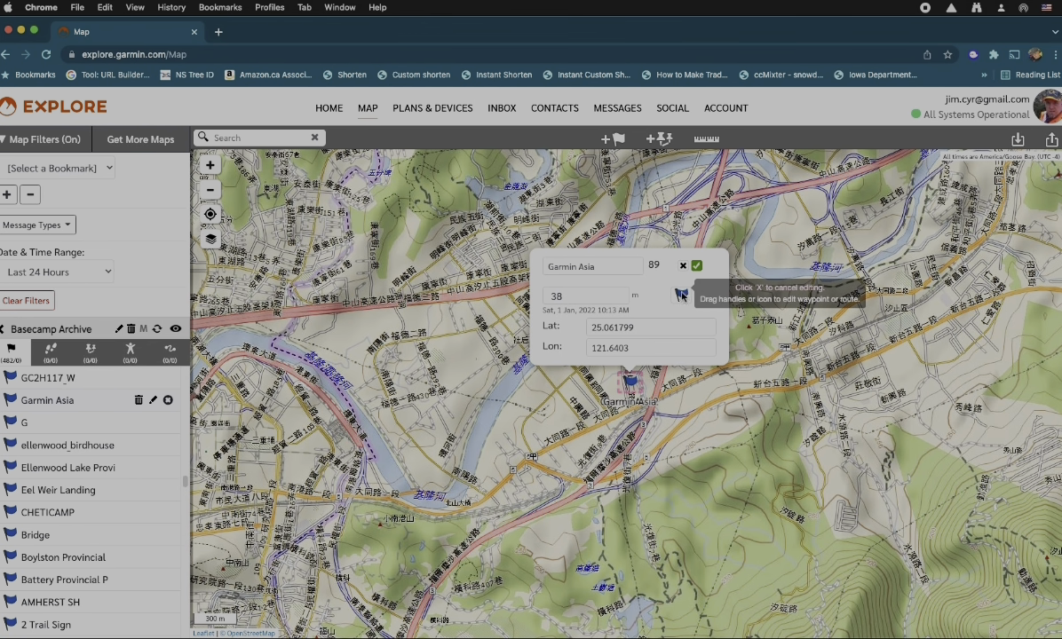
{"action": "left_click", "coordinate": [681, 294]}
{"action": "left_click", "coordinate": [648, 285]}
{"action": "left_click", "coordinate": [682, 266]}
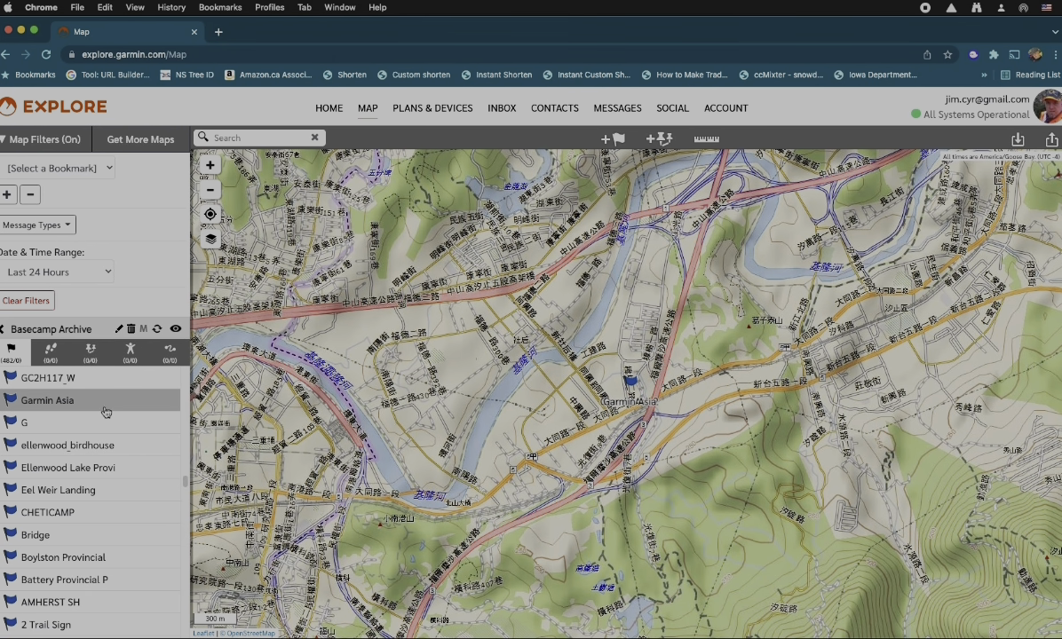
Step: Browse the Basecamp Archive waypoints, and switch to BaseCamp to compare them with the My Collection waypoint list
{"action": "left_click_drag", "start_coordinate": [183, 480], "coordinate": [180, 378]}
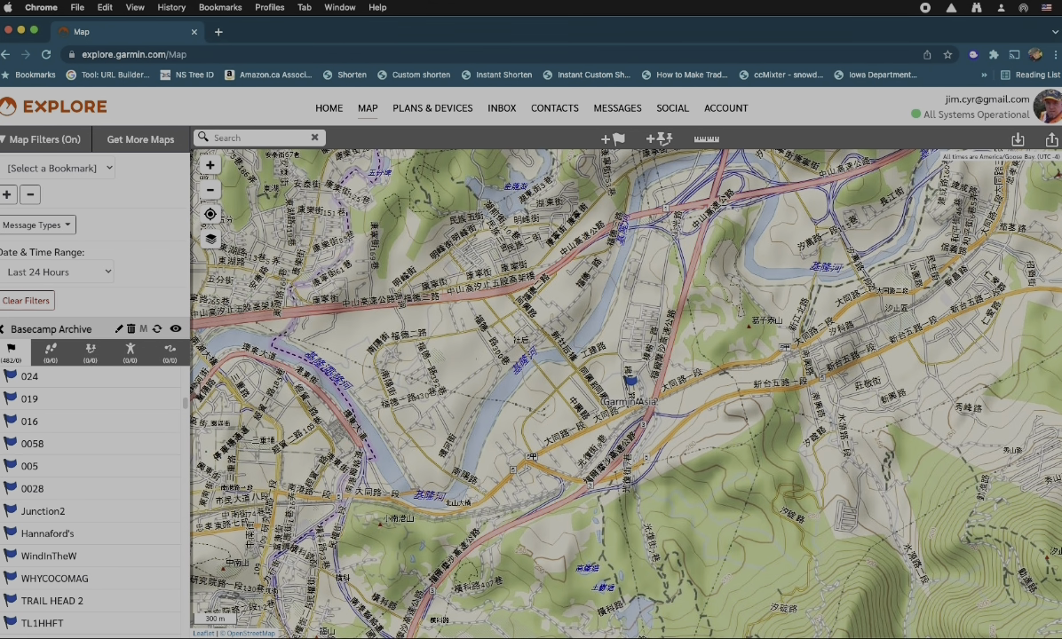
{"action": "left_click", "coordinate": [646, 636]}
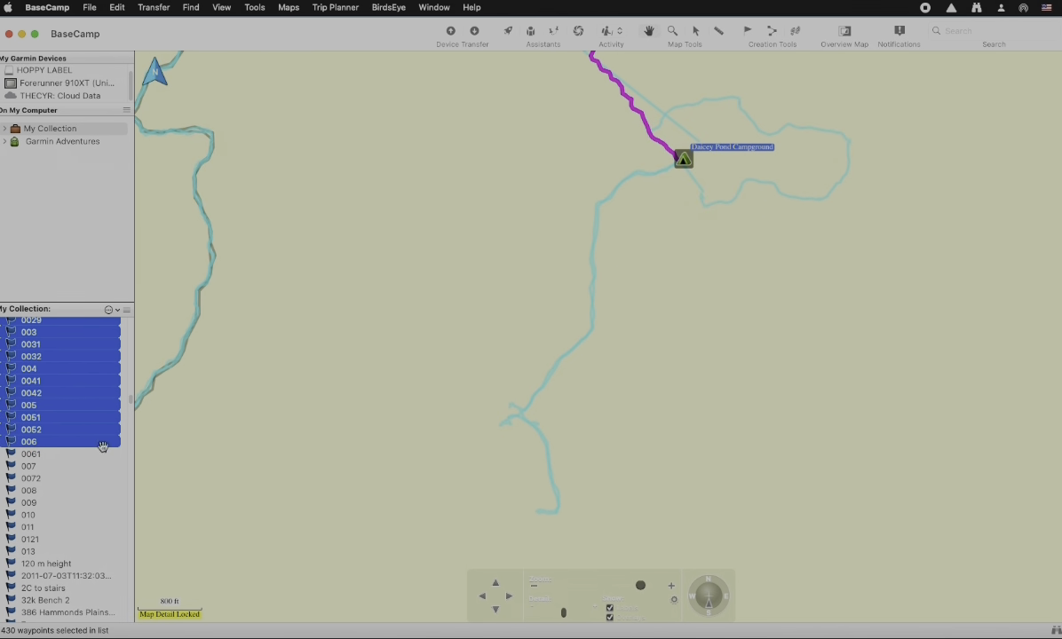
{"action": "left_click_drag", "start_coordinate": [133, 402], "coordinate": [134, 339]}
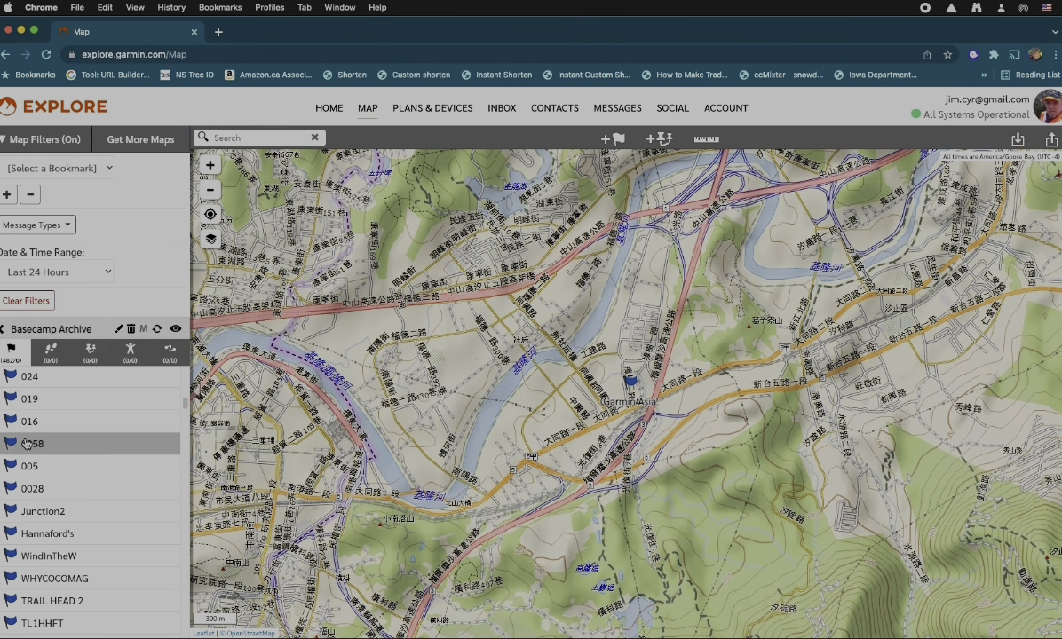
Step: Show waypoint 0058 from the Basecamp Archive collection on the Garmin Explore map and view its surroundings
{"action": "left_click", "coordinate": [53, 443]}
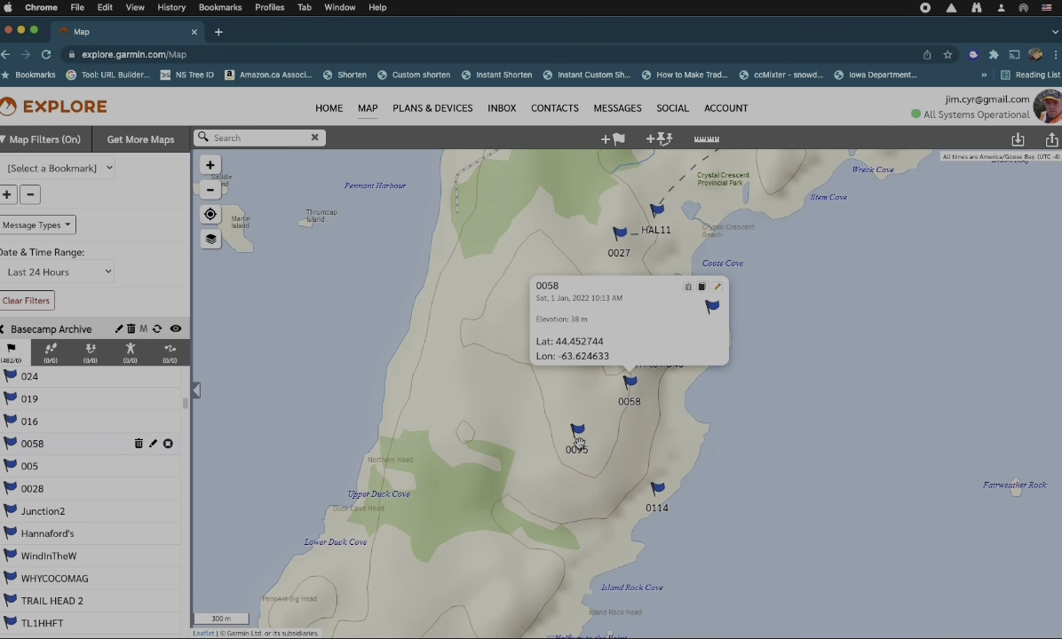
{"action": "scroll", "coordinate": [573, 447], "scroll_direction": "down", "scroll_amount": 3}
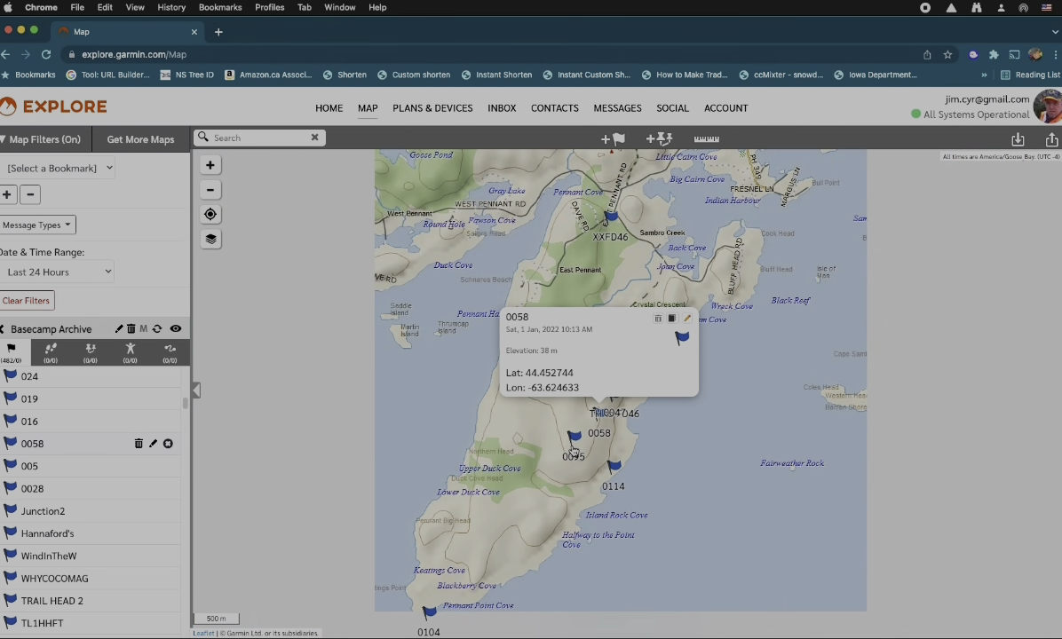